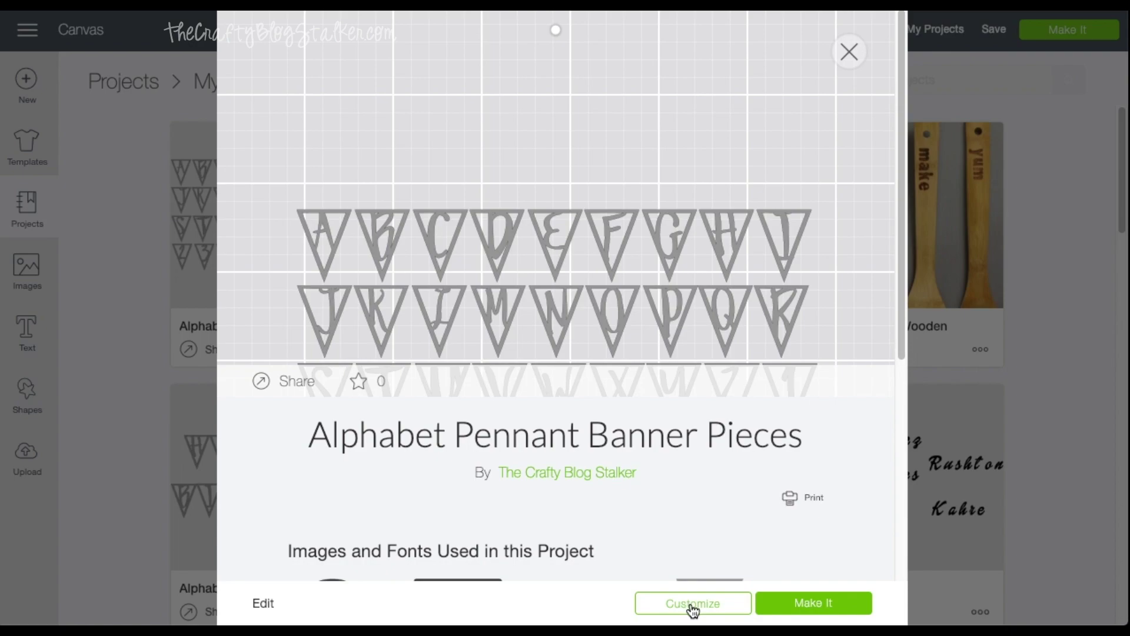
Step: Open the Alphabet Pennant Banner Pieces project on the canvas for customizing
{"action": "left_click", "coordinate": [693, 605]}
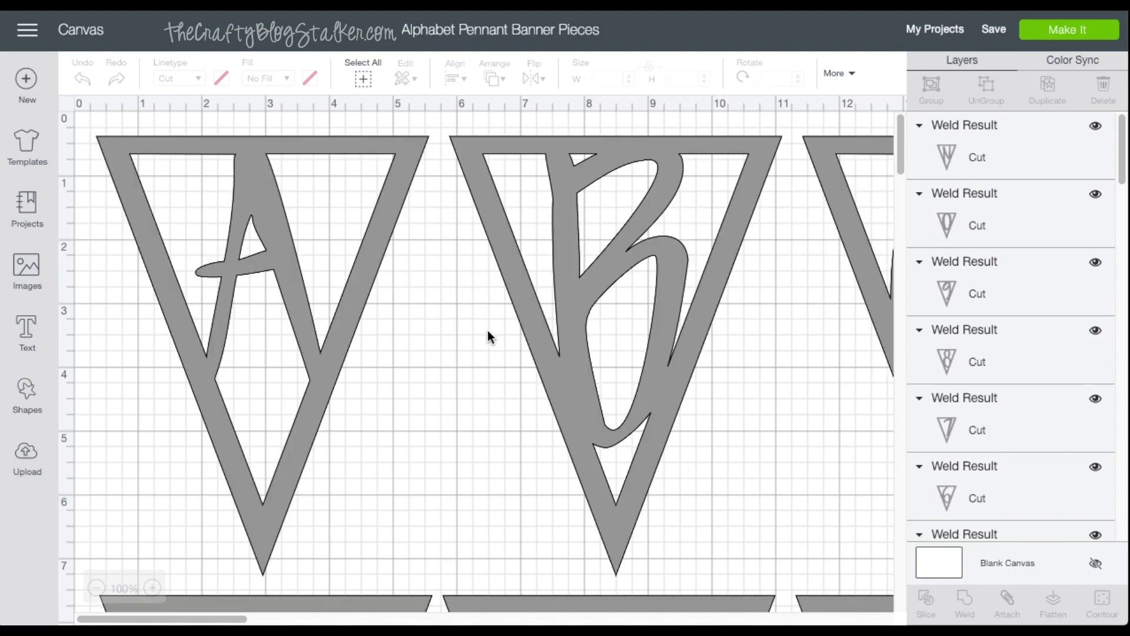
{"action": "left_click", "coordinate": [96, 588]}
{"action": "left_click", "coordinate": [96, 588]}
{"action": "left_click", "coordinate": [96, 588]}
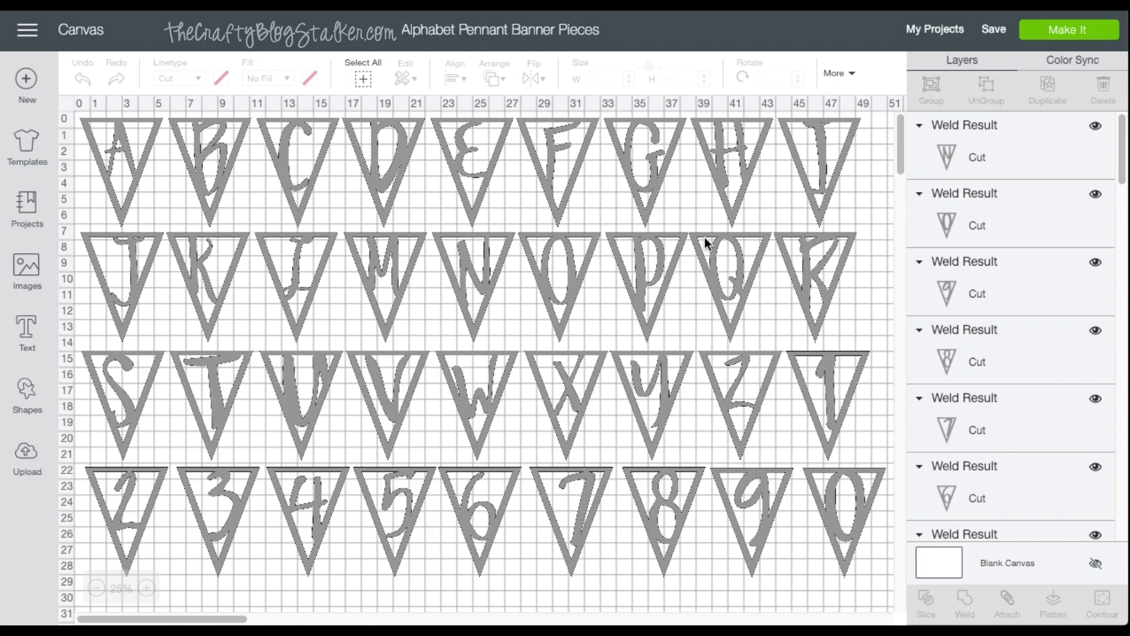
Step: Move the H, A and P pennants out of the alphabet rows to a pile below the number row
{"action": "left_click", "coordinate": [727, 159]}
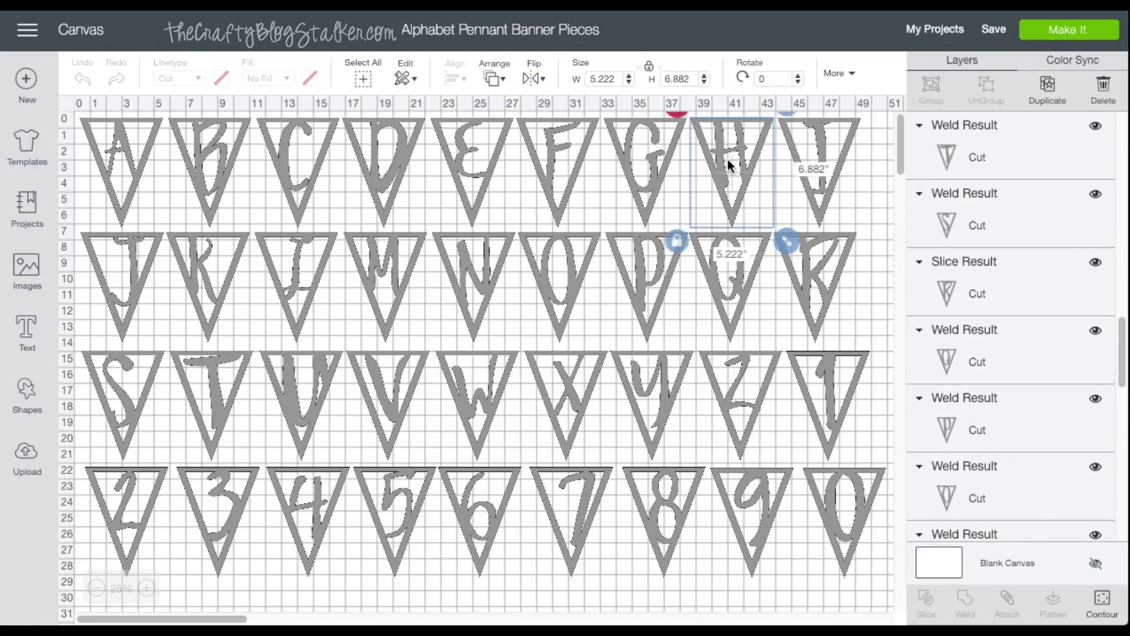
{"action": "left_click_drag", "start_coordinate": [728, 159], "coordinate": [594, 619]}
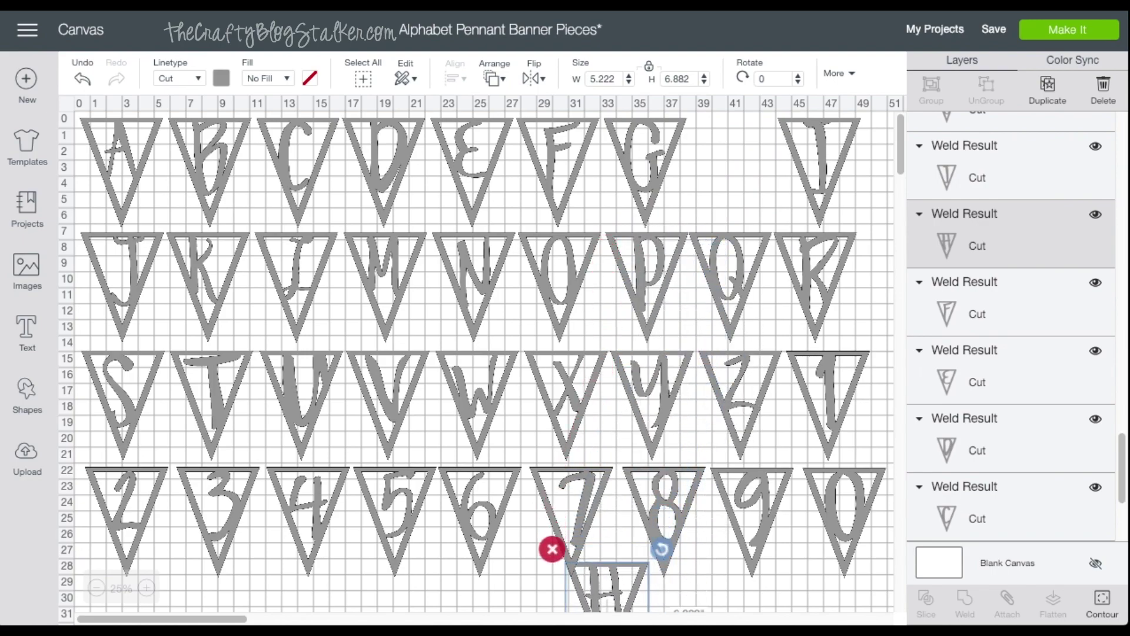
{"action": "left_click_drag", "start_coordinate": [617, 577], "coordinate": [522, 580]}
{"action": "left_click_drag", "start_coordinate": [116, 143], "coordinate": [524, 603]}
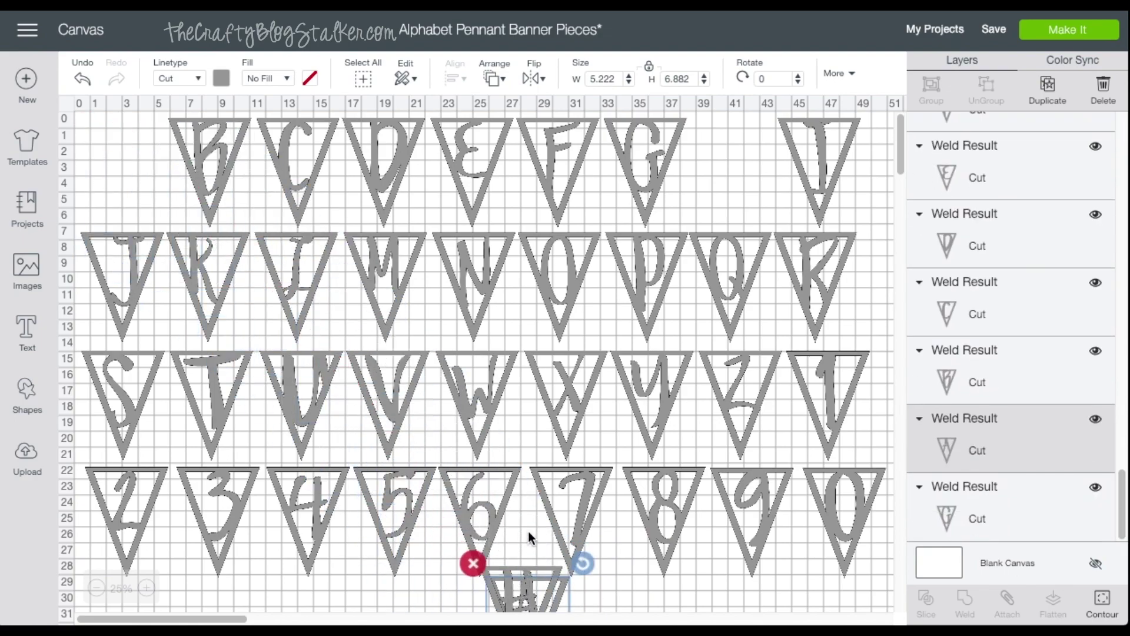
{"action": "left_click_drag", "start_coordinate": [654, 270], "coordinate": [551, 601]}
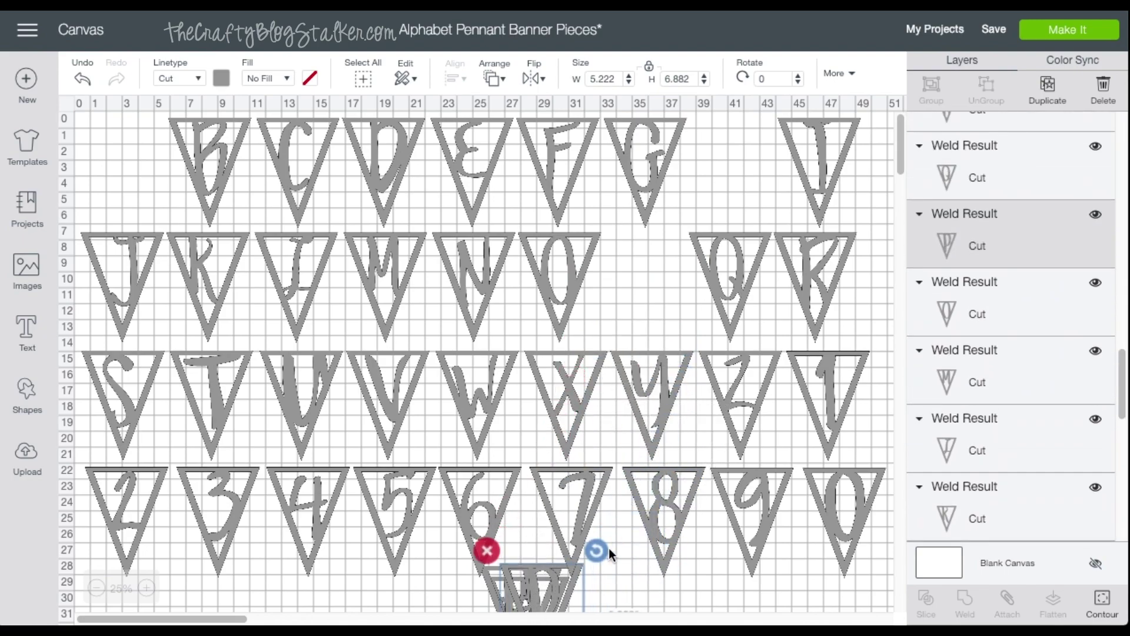
Step: Add the Y, B, I, R, T and D pennants to the pile below the numbers
{"action": "left_click_drag", "start_coordinate": [662, 369], "coordinate": [552, 591]}
{"action": "left_click_drag", "start_coordinate": [210, 146], "coordinate": [565, 619]}
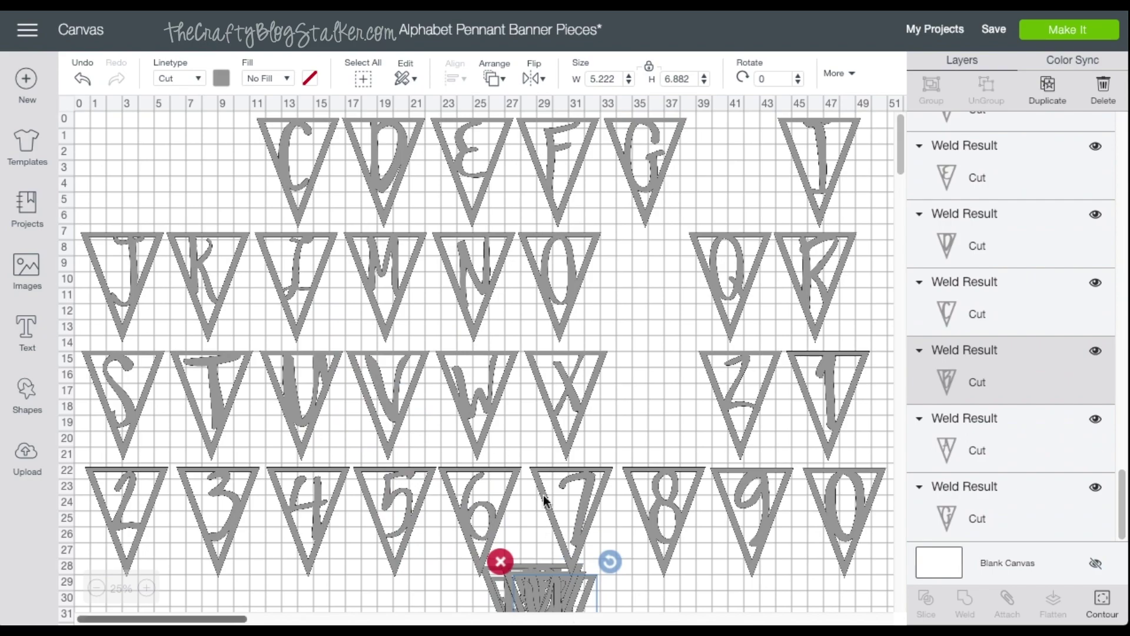
{"action": "left_click_drag", "start_coordinate": [829, 148], "coordinate": [551, 600]}
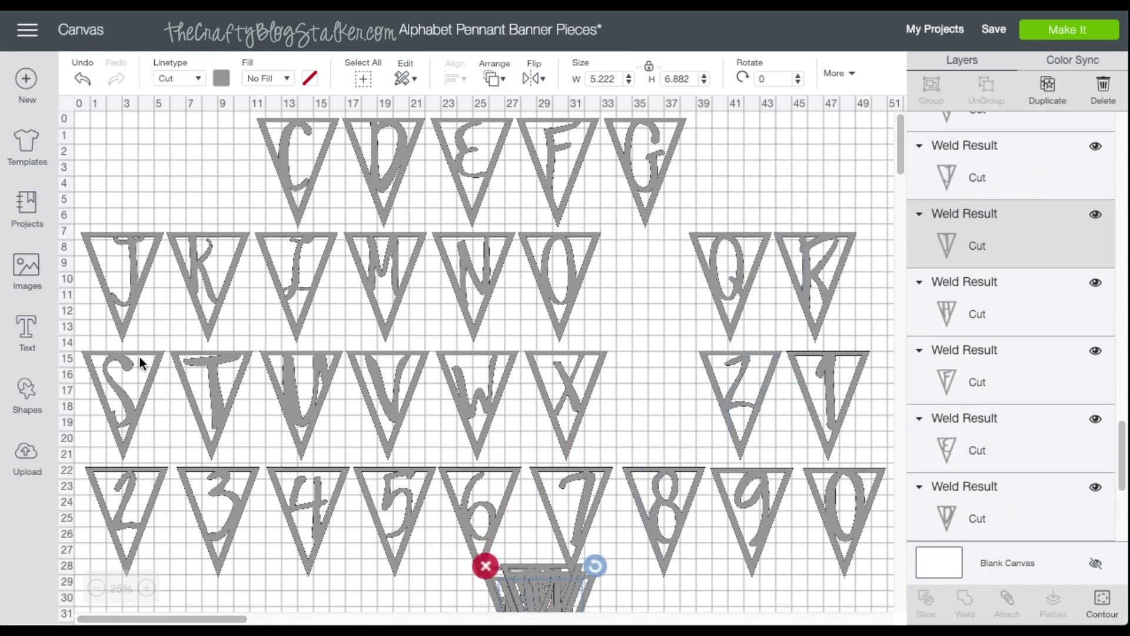
{"action": "left_click_drag", "start_coordinate": [802, 332], "coordinate": [500, 607]}
{"action": "left_click_drag", "start_coordinate": [214, 375], "coordinate": [547, 577]}
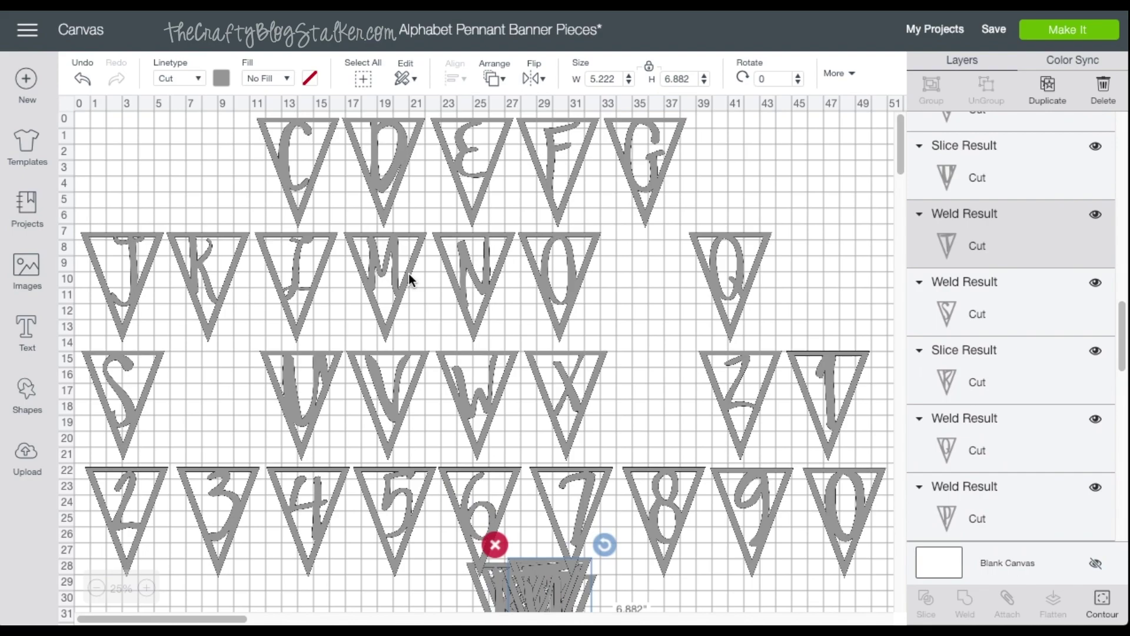
{"action": "left_click_drag", "start_coordinate": [398, 186], "coordinate": [547, 580]}
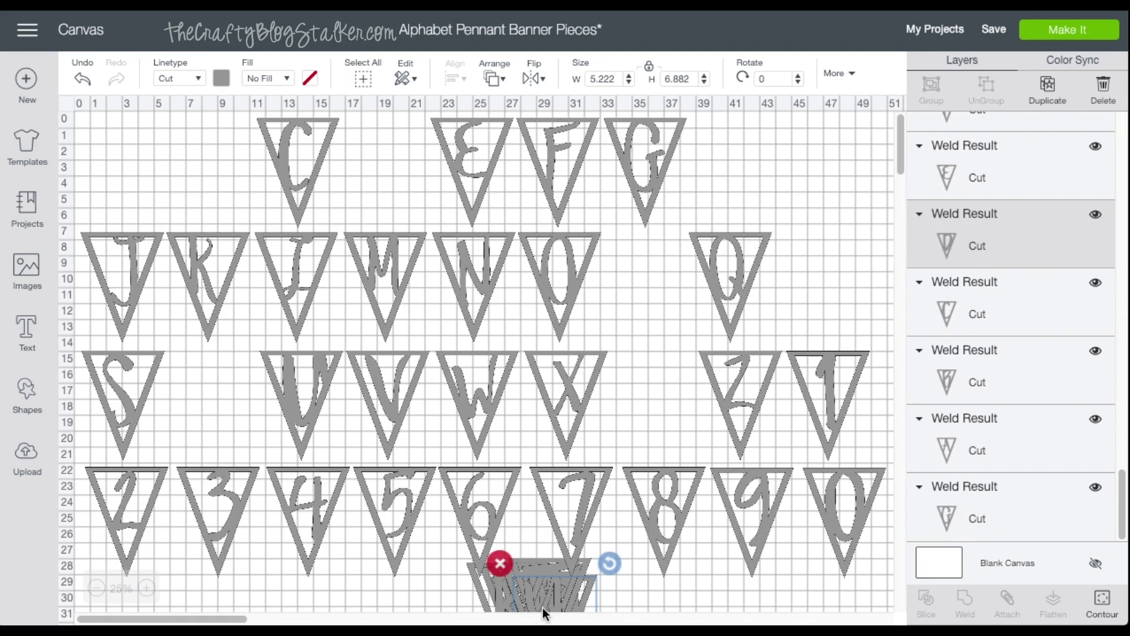
{"action": "left_click_drag", "start_coordinate": [664, 591], "coordinate": [528, 608]}
Step: Delete all the unneeded letter and number pennants above the pile
{"action": "left_click_drag", "start_coordinate": [82, 523], "coordinate": [871, 556]}
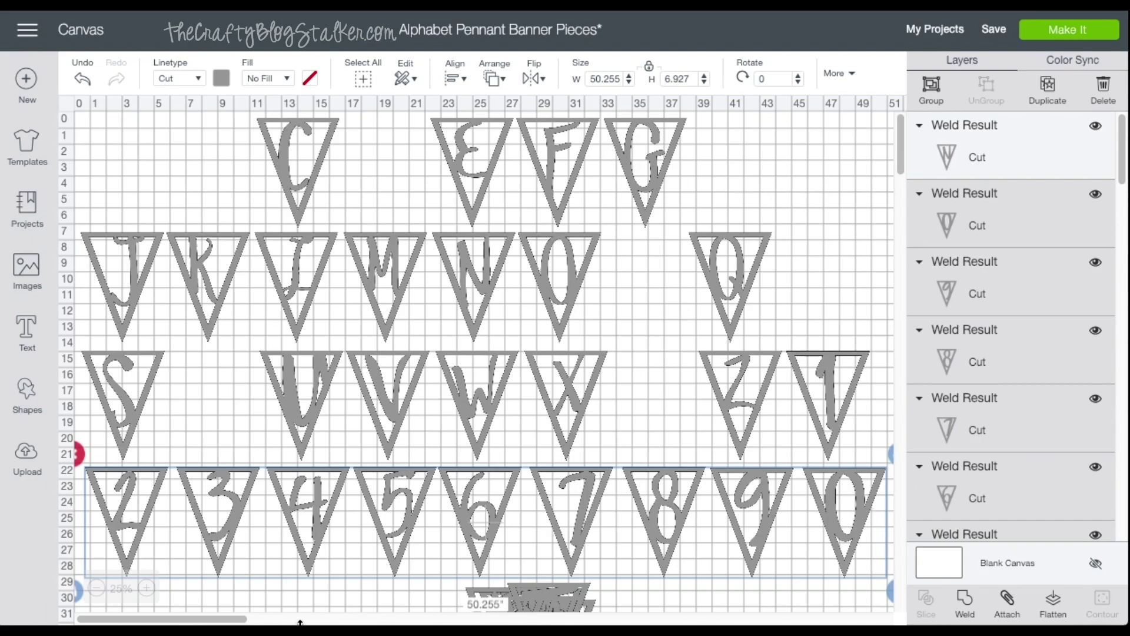
{"action": "left_click", "coordinate": [184, 600]}
{"action": "left_click_drag", "start_coordinate": [79, 535], "coordinate": [877, 123]}
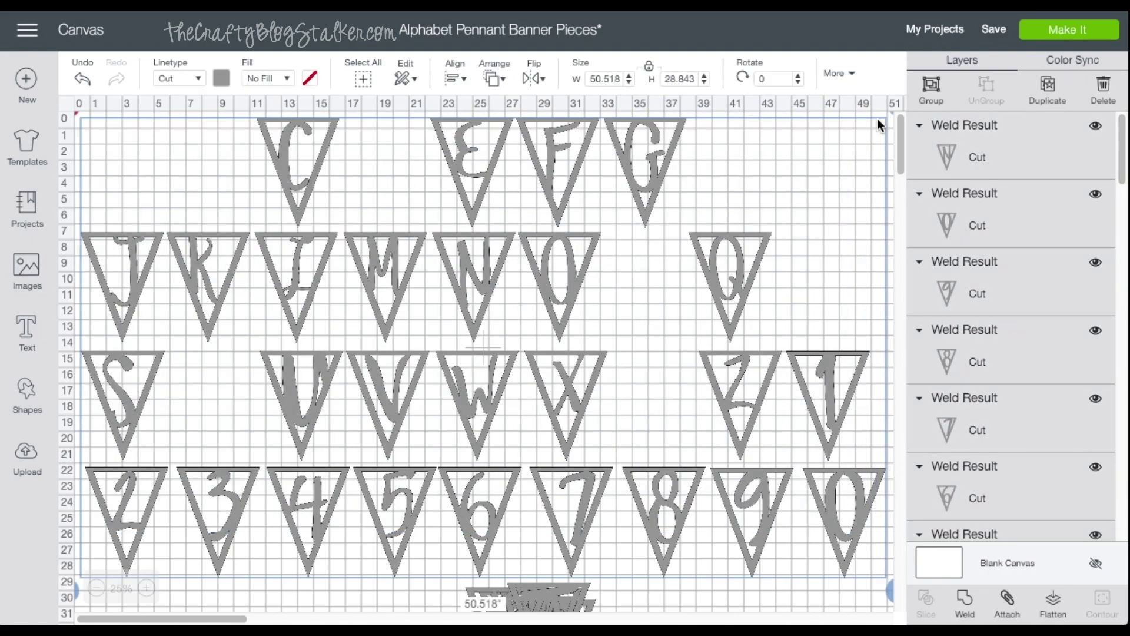
{"action": "key", "text": "Delete"}
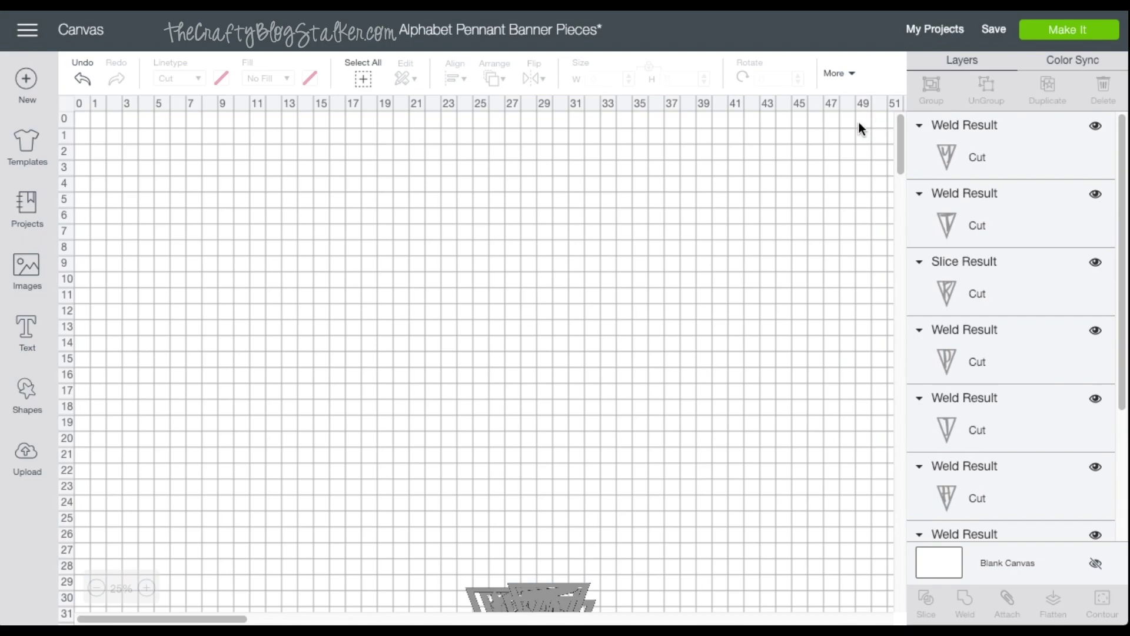
Step: Move the piled pennants up to the middle of the empty canvas area
{"action": "left_click_drag", "start_coordinate": [624, 598], "coordinate": [442, 599]}
{"action": "left_click_drag", "start_coordinate": [514, 596], "coordinate": [440, 215]}
{"action": "left_click_drag", "start_coordinate": [577, 612], "coordinate": [589, 206]}
{"action": "left_click_drag", "start_coordinate": [564, 616], "coordinate": [610, 212]}
{"action": "left_click_drag", "start_coordinate": [532, 602], "coordinate": [557, 224]}
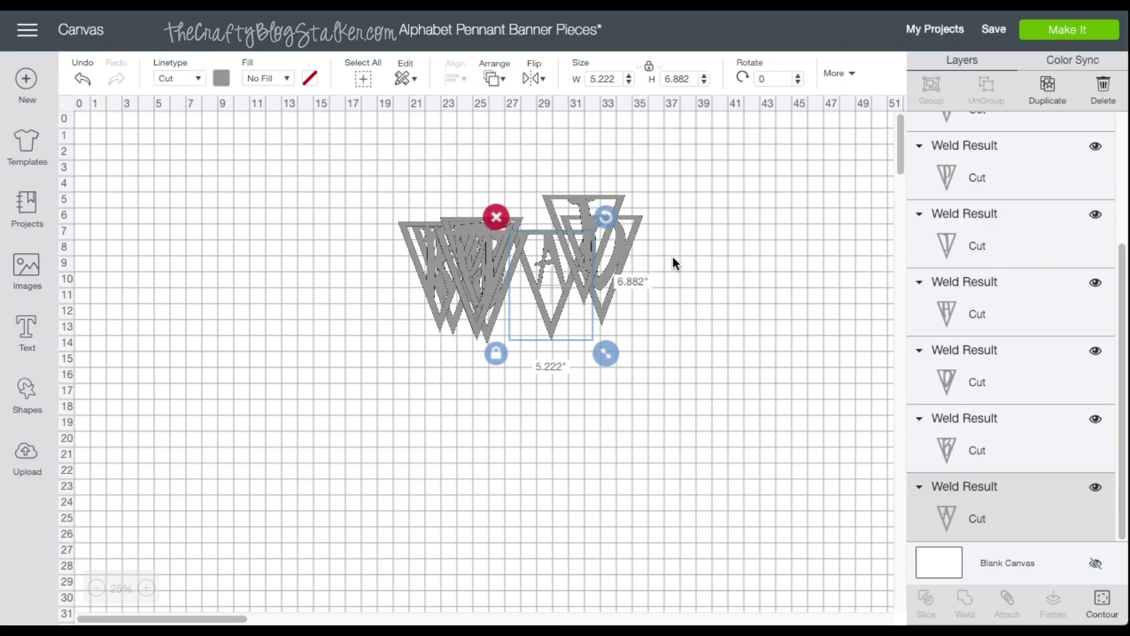
Step: Stack all pennants with the Center alignment and set their width to 5.5 inches
{"action": "left_click_drag", "start_coordinate": [673, 259], "coordinate": [362, 259]}
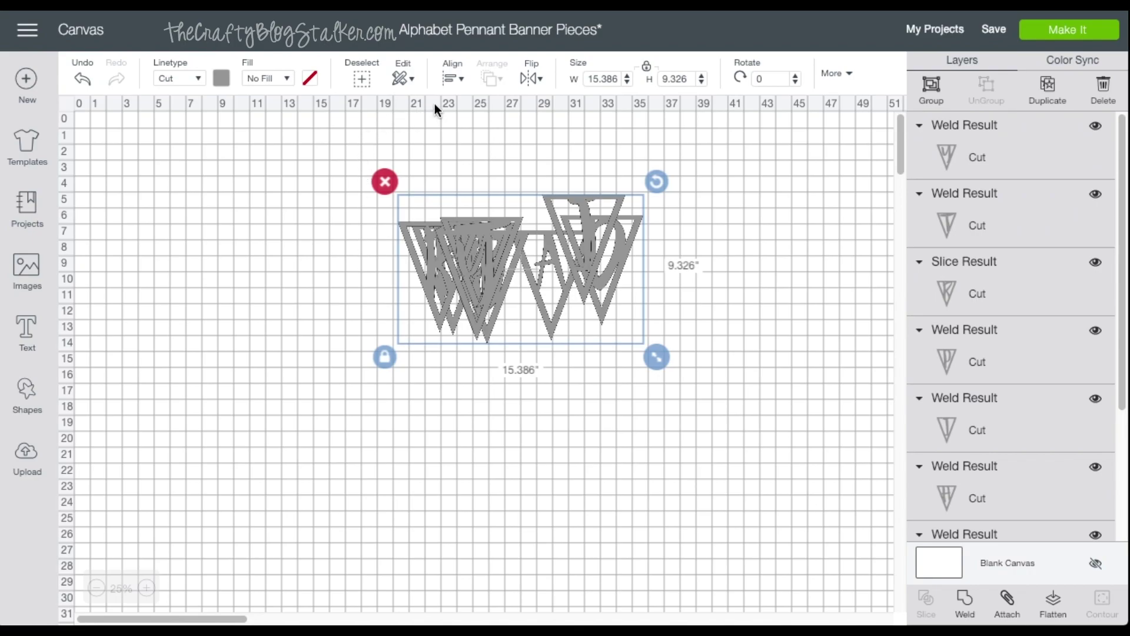
{"action": "left_click", "coordinate": [458, 82]}
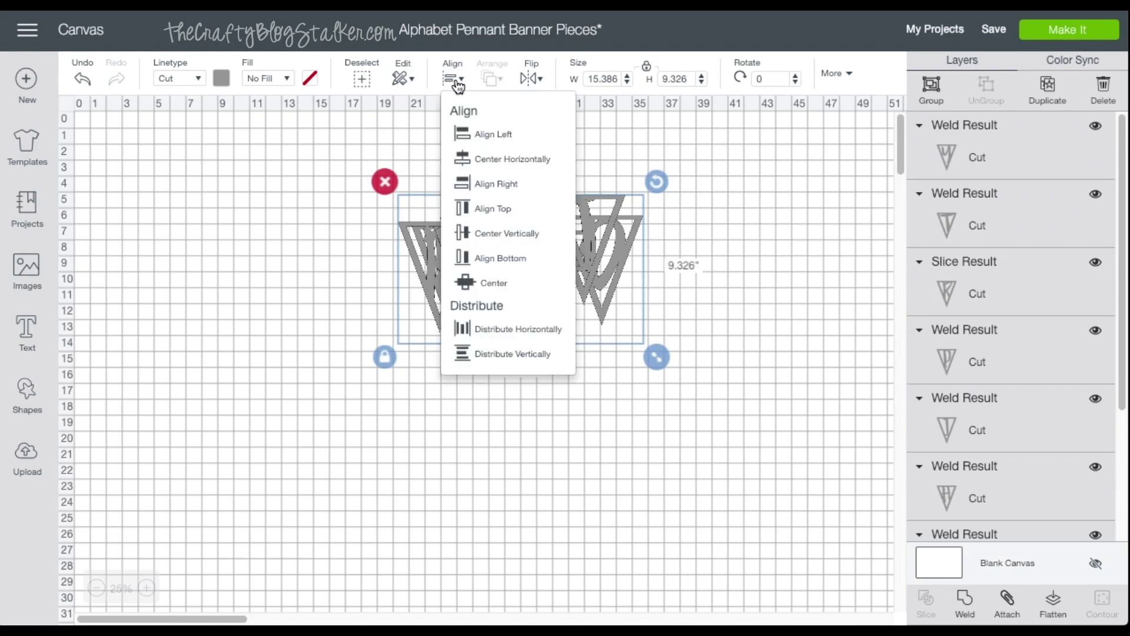
{"action": "left_click", "coordinate": [493, 283]}
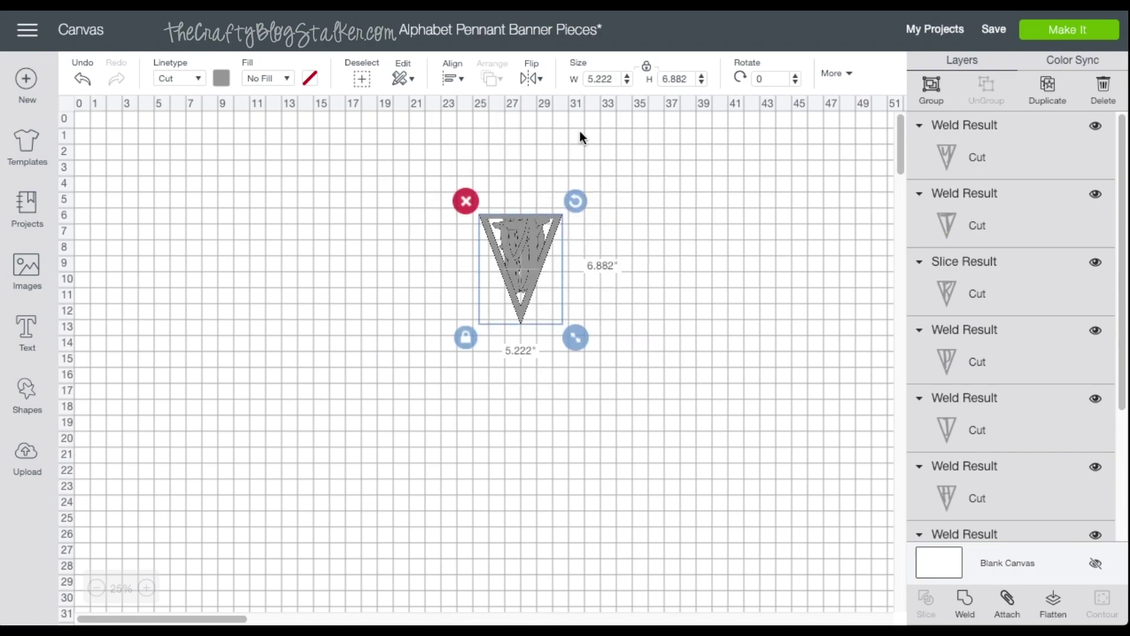
{"action": "double_click", "coordinate": [604, 80]}
{"action": "type", "text": "5.5"}
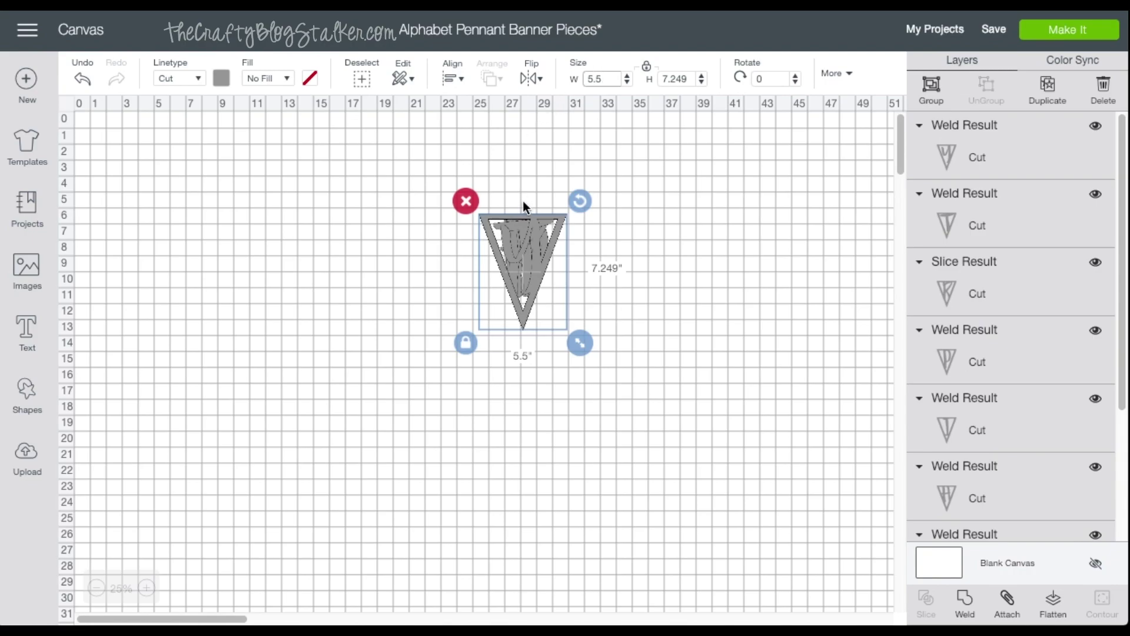
Step: Spread the Y, T, R, P and H pennants off the centered stack onto empty canvas
{"action": "left_click_drag", "start_coordinate": [523, 228], "coordinate": [585, 160]}
{"action": "left_click", "coordinate": [466, 216]}
{"action": "left_click", "coordinate": [594, 230]}
{"action": "left_click", "coordinate": [632, 289]}
{"action": "left_click_drag", "start_coordinate": [635, 300], "coordinate": [774, 419]}
{"action": "left_click_drag", "start_coordinate": [655, 299], "coordinate": [659, 509]}
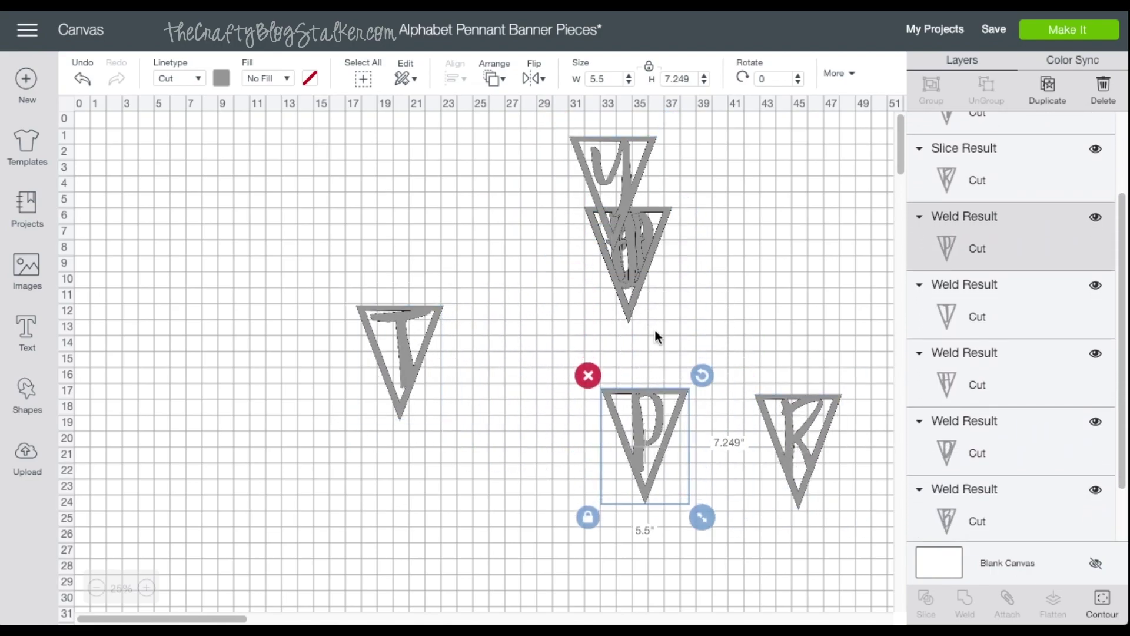
{"action": "left_click_drag", "start_coordinate": [644, 274], "coordinate": [574, 454]}
Step: Separate the remaining stacked pennants and line up H, A and P in an upper row to start HAPPY
{"action": "left_click_drag", "start_coordinate": [545, 405], "coordinate": [179, 170]}
{"action": "left_click_drag", "start_coordinate": [617, 290], "coordinate": [530, 386]}
{"action": "left_click_drag", "start_coordinate": [651, 239], "coordinate": [774, 274]}
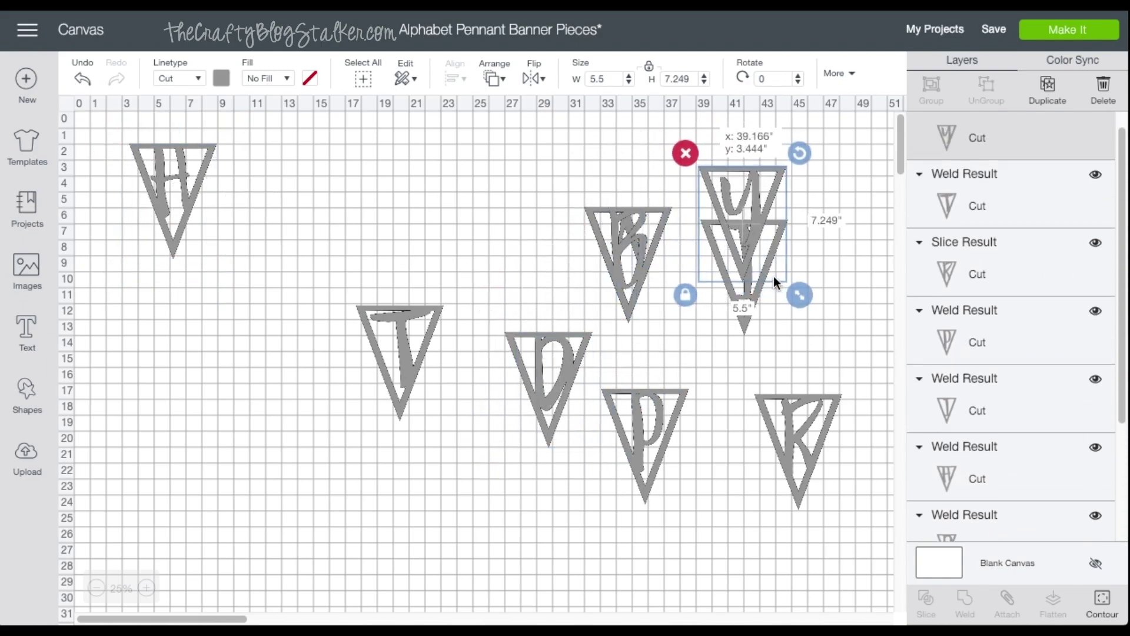
{"action": "left_click_drag", "start_coordinate": [647, 256], "coordinate": [710, 297]}
{"action": "left_click_drag", "start_coordinate": [609, 223], "coordinate": [256, 161]}
{"action": "left_click_drag", "start_coordinate": [629, 407], "coordinate": [368, 164]}
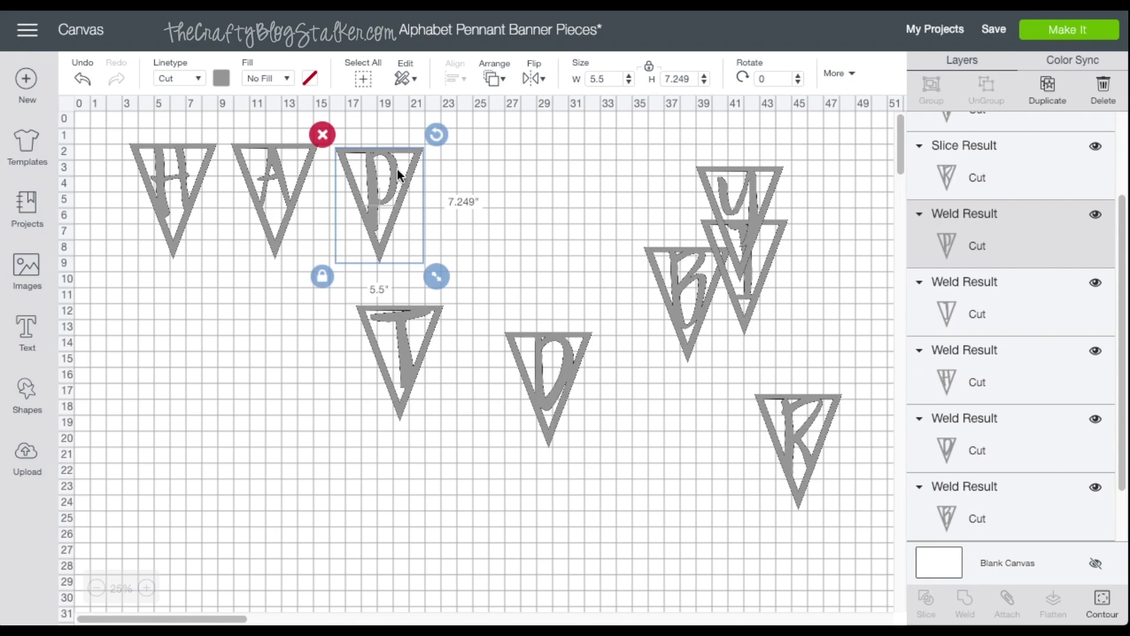
Step: Duplicate the P pennant beside the first P and place Y after it to complete HAPPY
{"action": "right_click", "coordinate": [395, 152]}
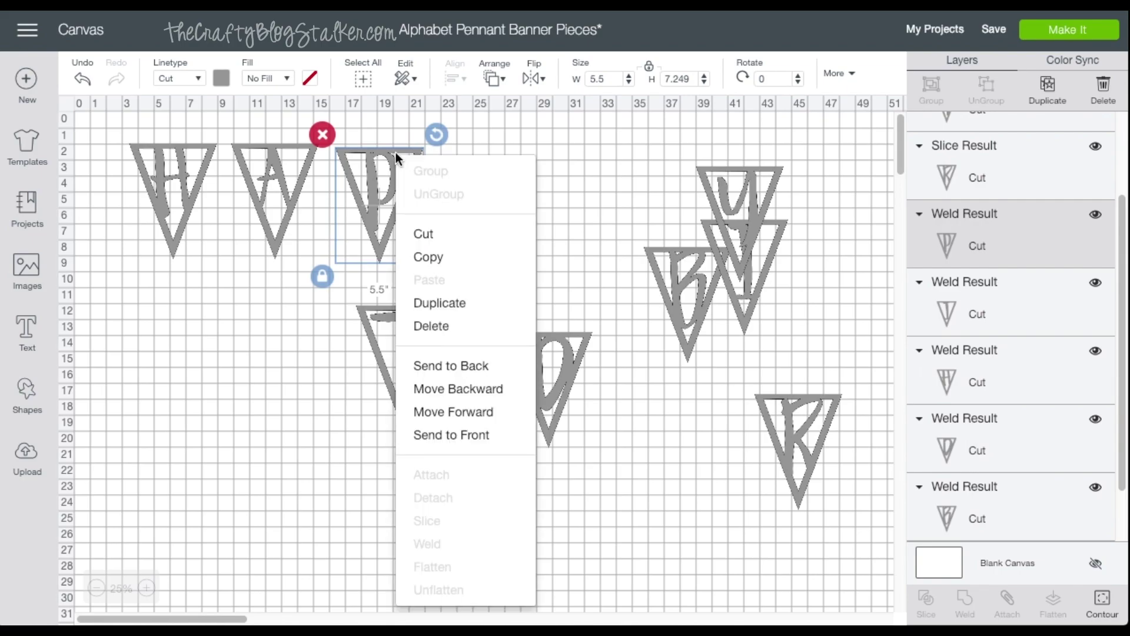
{"action": "left_click", "coordinate": [446, 303]}
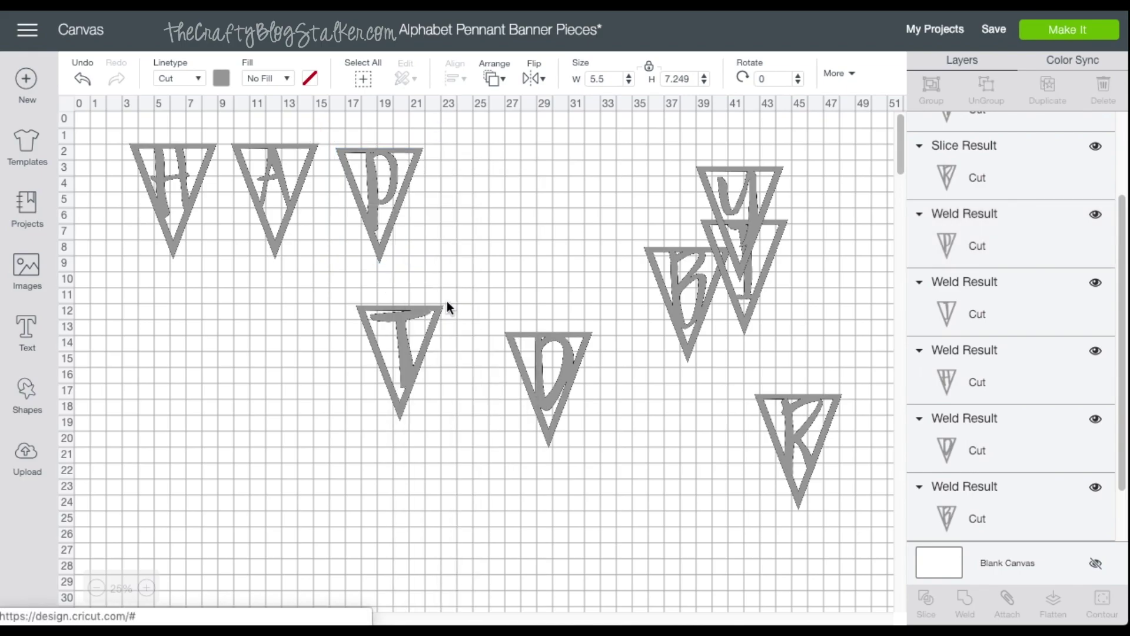
{"action": "left_click_drag", "start_coordinate": [427, 255], "coordinate": [490, 228]}
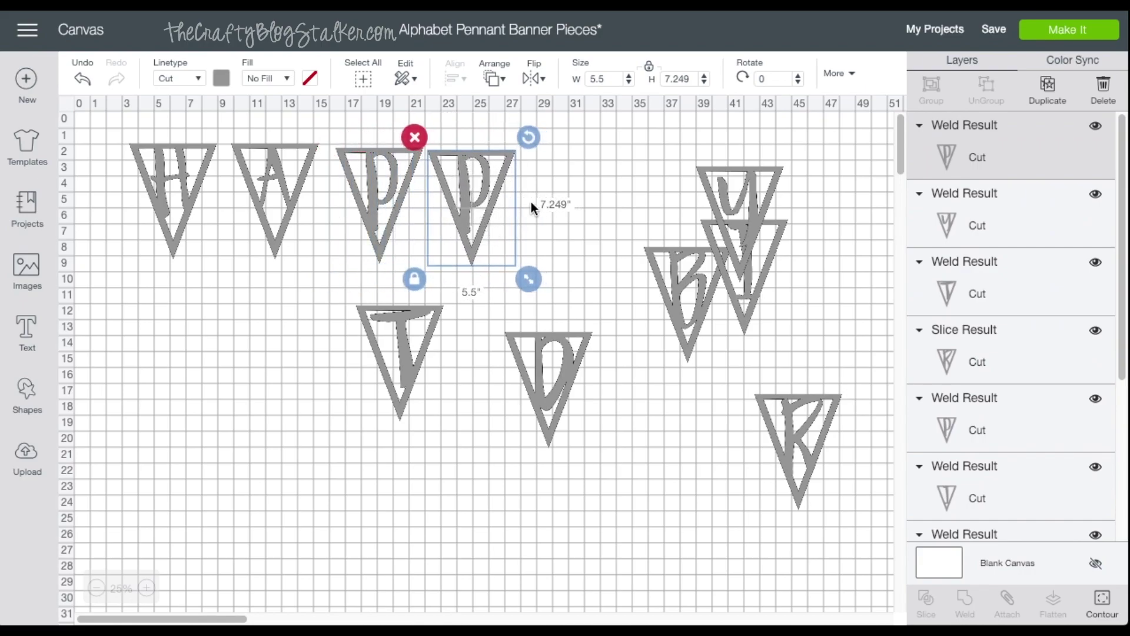
{"action": "left_click_drag", "start_coordinate": [723, 193], "coordinate": [559, 185]}
Step: Arrange the B, I, R and T pennants in a second row below HAPPY, moving D out of the way
{"action": "left_click_drag", "start_coordinate": [676, 250], "coordinate": [154, 326]}
{"action": "left_click_drag", "start_coordinate": [774, 268], "coordinate": [270, 357]}
{"action": "left_click_drag", "start_coordinate": [388, 352], "coordinate": [724, 327]}
{"action": "left_click_drag", "start_coordinate": [787, 427], "coordinate": [343, 338]}
{"action": "left_click_drag", "start_coordinate": [587, 389], "coordinate": [748, 274]}
{"action": "left_click_drag", "start_coordinate": [731, 358], "coordinate": [472, 385]}
Step: Duplicate the H pennant, place the copy after T in the second row, and put D after it
{"action": "right_click", "coordinate": [189, 166]}
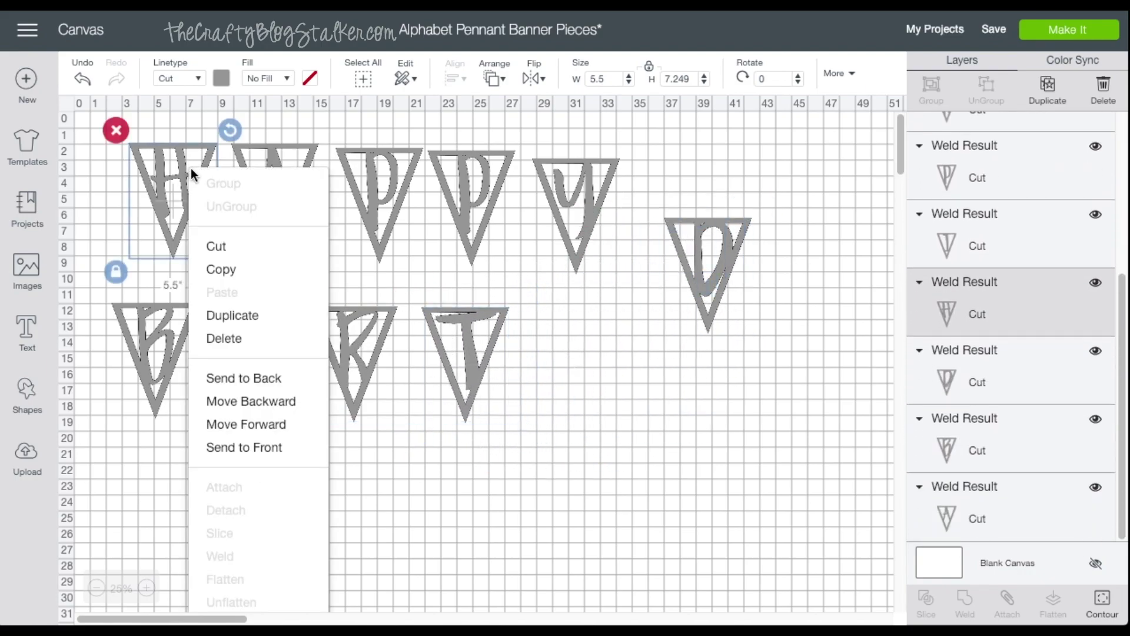
{"action": "left_click", "coordinate": [230, 313]}
{"action": "left_click_drag", "start_coordinate": [177, 176], "coordinate": [557, 336]}
{"action": "left_click_drag", "start_coordinate": [700, 277], "coordinate": [644, 362]}
Step: Duplicate the A and Y pennants and place the copies after D to complete BIRTHDAY
{"action": "right_click", "coordinate": [282, 160]}
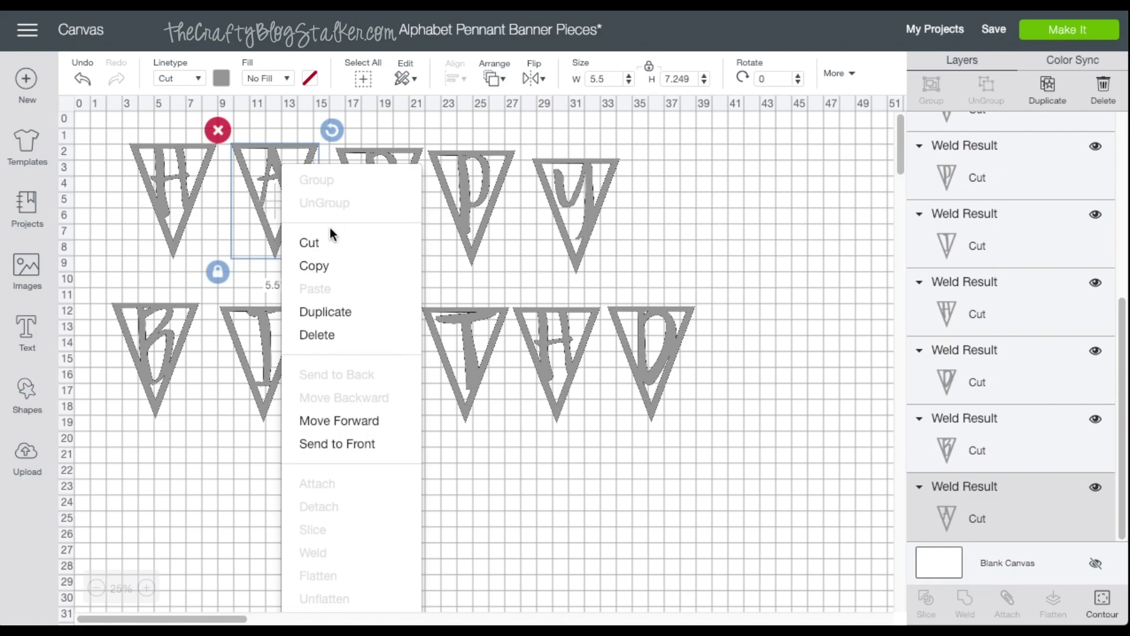
{"action": "left_click", "coordinate": [328, 310]}
{"action": "left_click_drag", "start_coordinate": [303, 231], "coordinate": [757, 349]}
{"action": "right_click", "coordinate": [574, 180]}
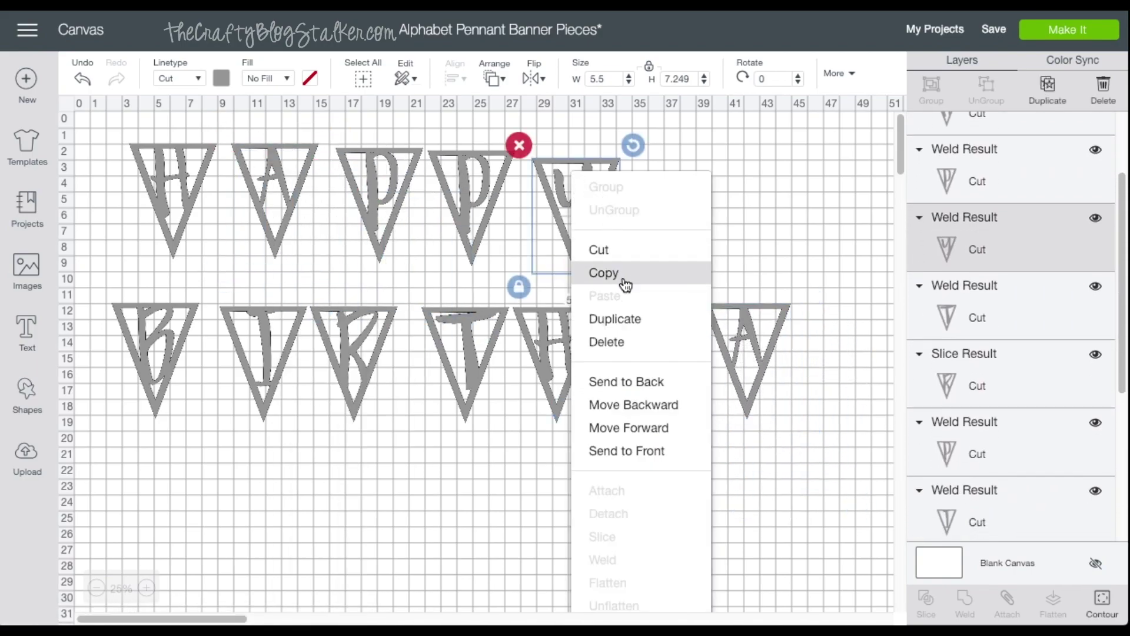
{"action": "left_click", "coordinate": [628, 318]}
{"action": "left_click_drag", "start_coordinate": [596, 207], "coordinate": [840, 335]}
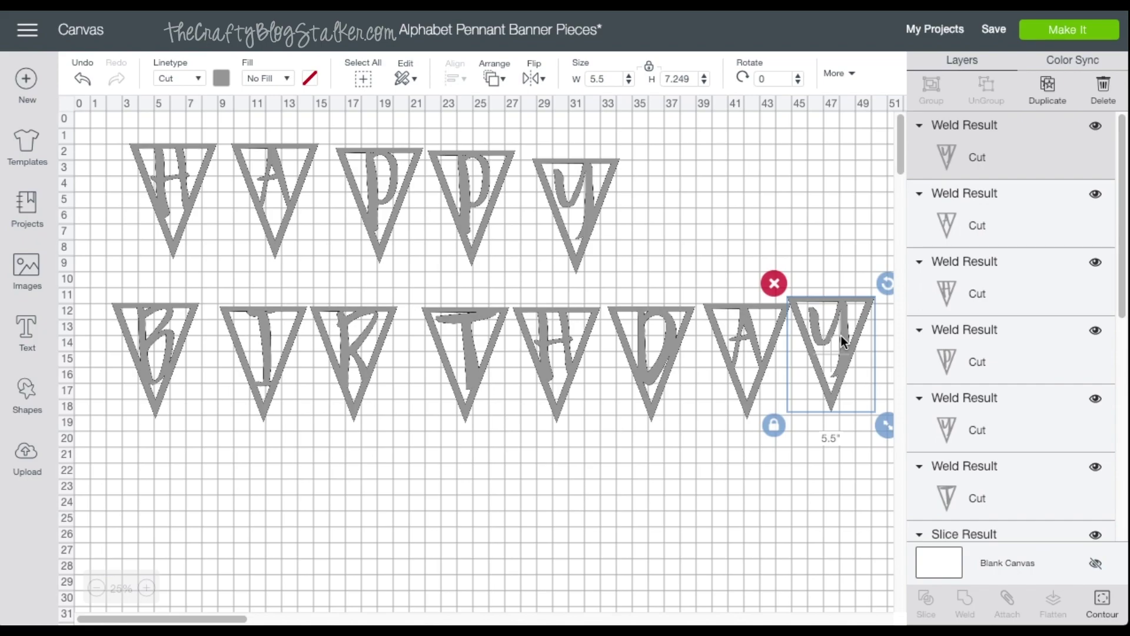
Step: Change the material color of the A pennant in HAPPY to light pink
{"action": "left_click", "coordinate": [270, 168]}
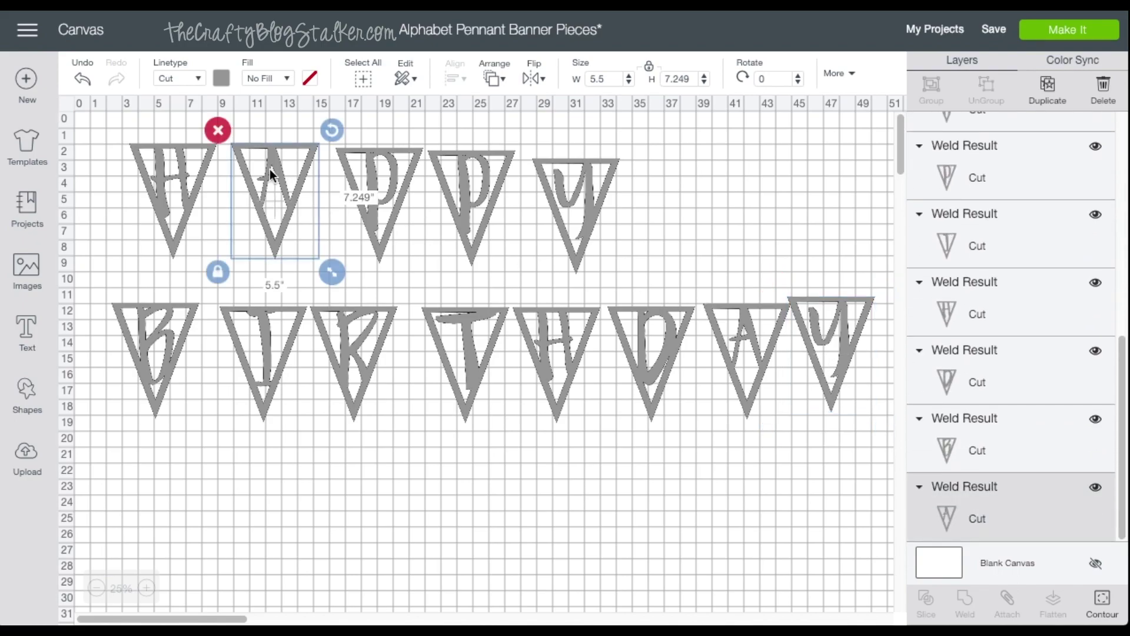
{"action": "left_click", "coordinate": [221, 78]}
{"action": "left_click", "coordinate": [239, 176]}
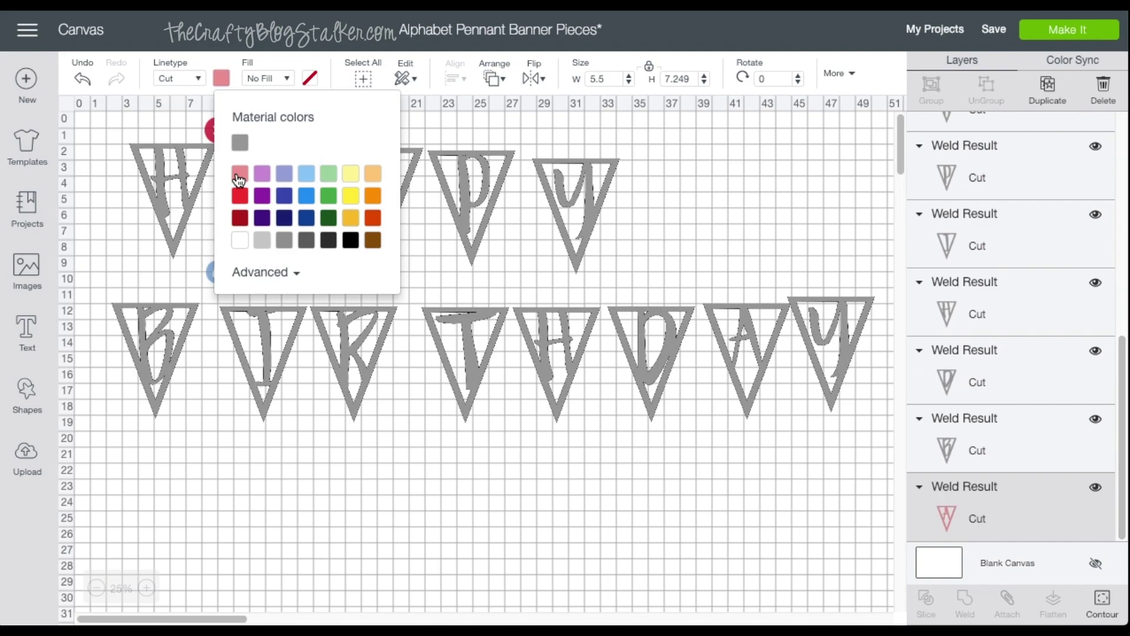
{"action": "left_click", "coordinate": [660, 185]}
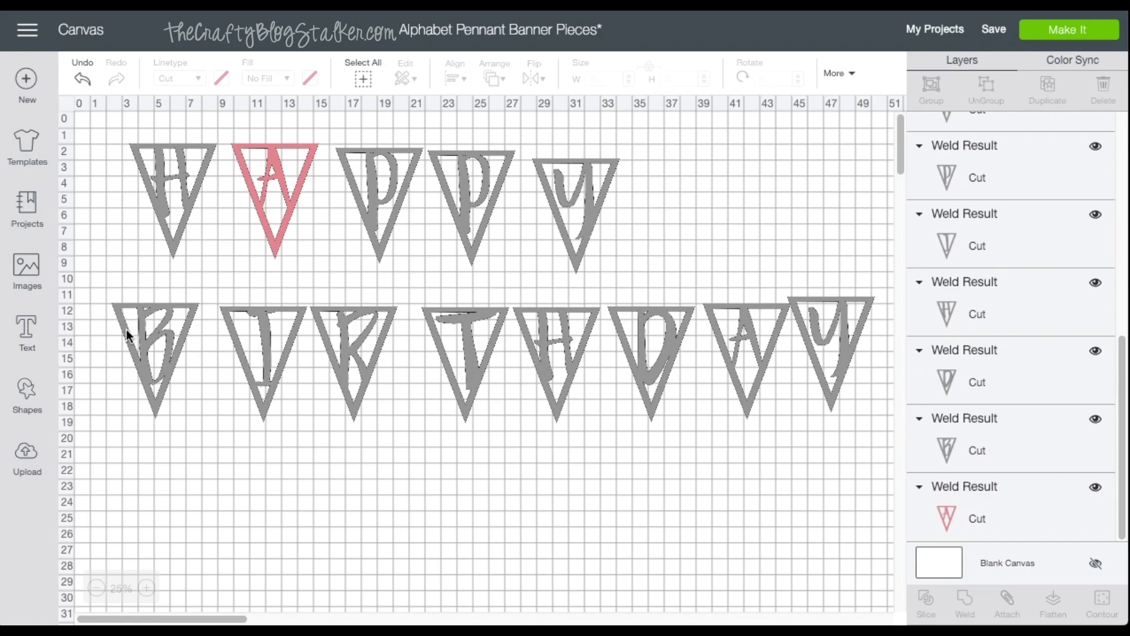
Step: Recolor the B and H pennants in BIRTHDAY with the light pink already used on the A
{"action": "left_click", "coordinate": [152, 329]}
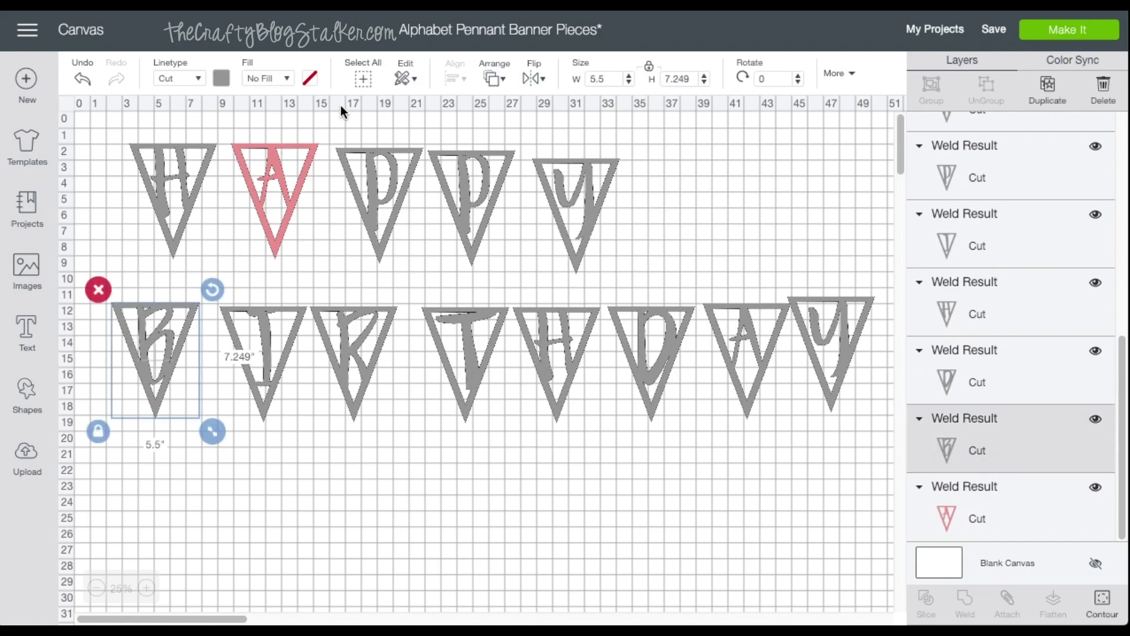
{"action": "left_click", "coordinate": [224, 80]}
{"action": "left_click", "coordinate": [263, 144]}
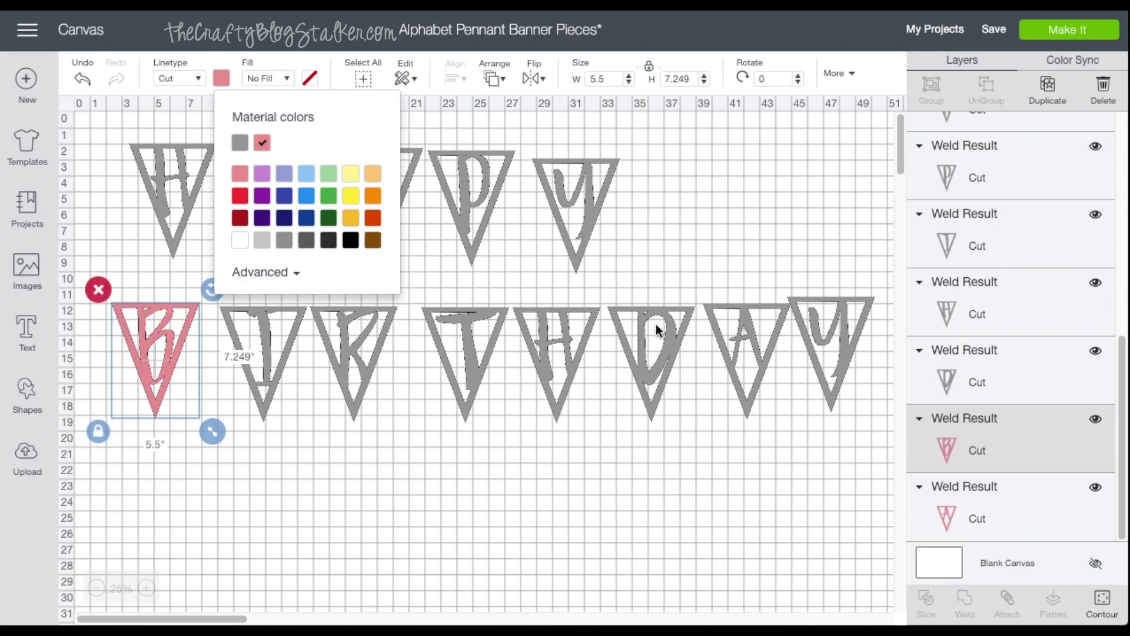
{"action": "left_click", "coordinate": [584, 327]}
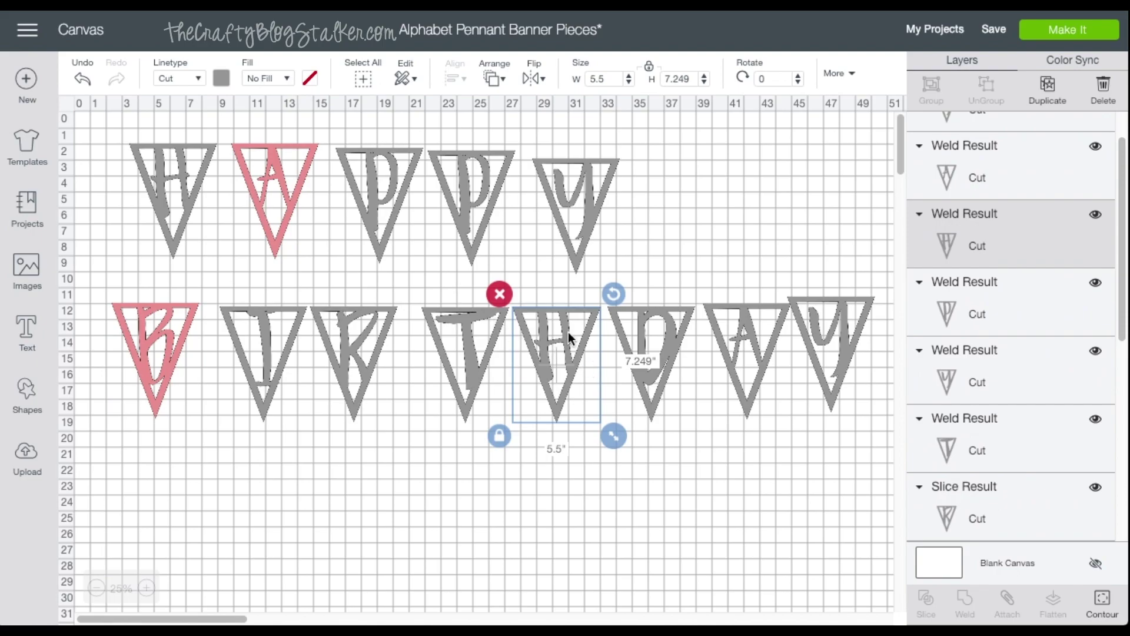
{"action": "left_click", "coordinate": [222, 77]}
{"action": "left_click", "coordinate": [263, 143]}
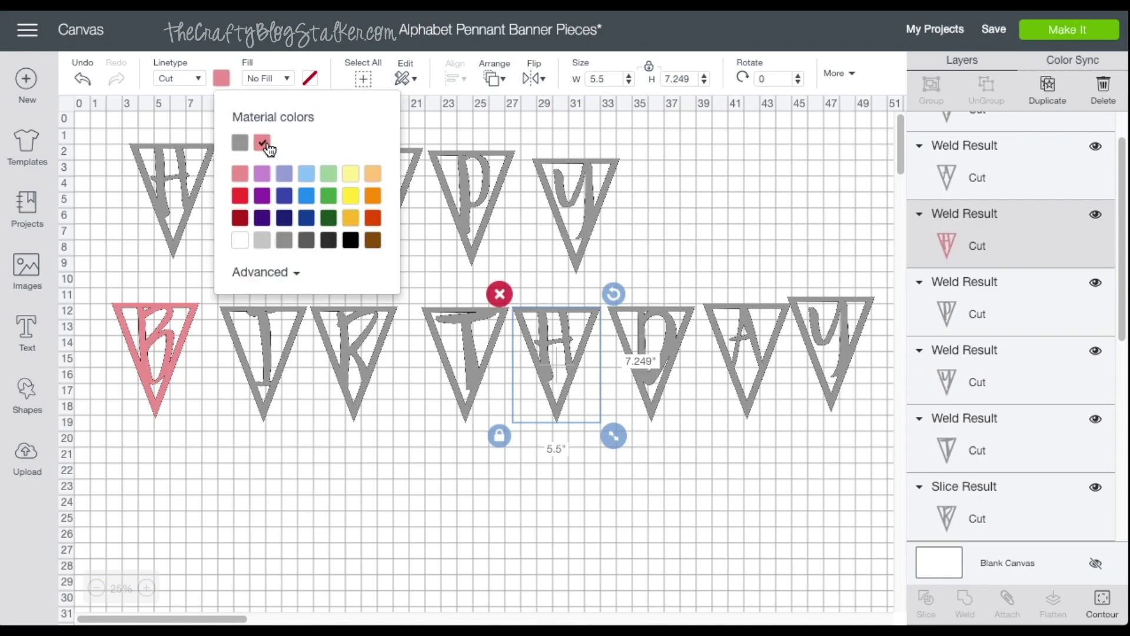
Step: Recolor the H pennant in HAPPY and the T pennant in BIRTHDAY light purple
{"action": "left_click", "coordinate": [737, 227]}
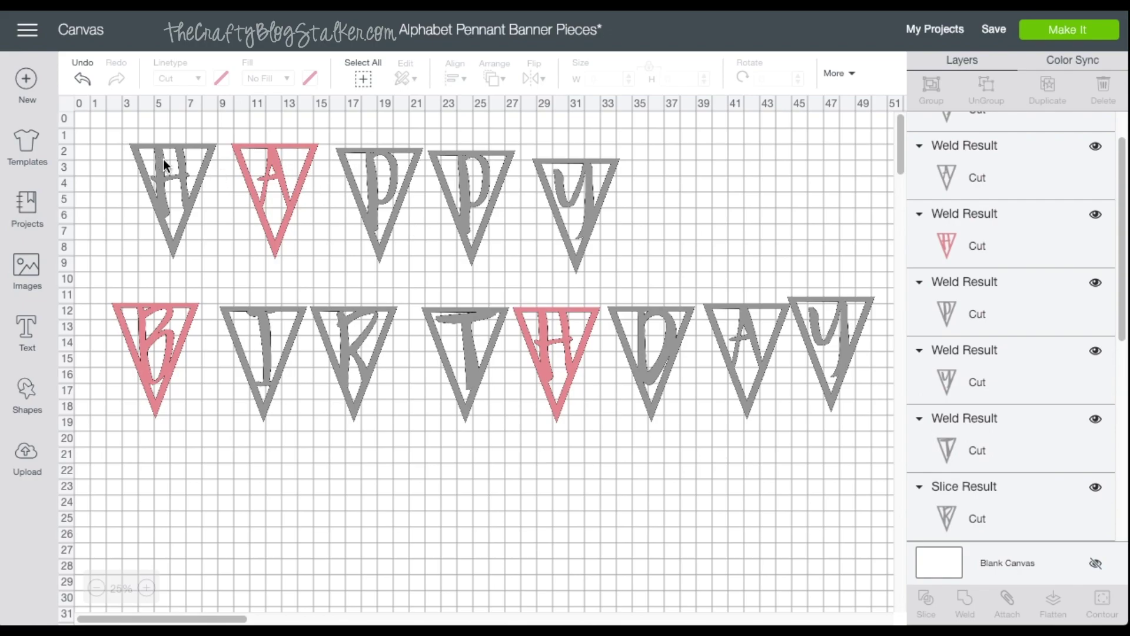
{"action": "left_click", "coordinate": [183, 163]}
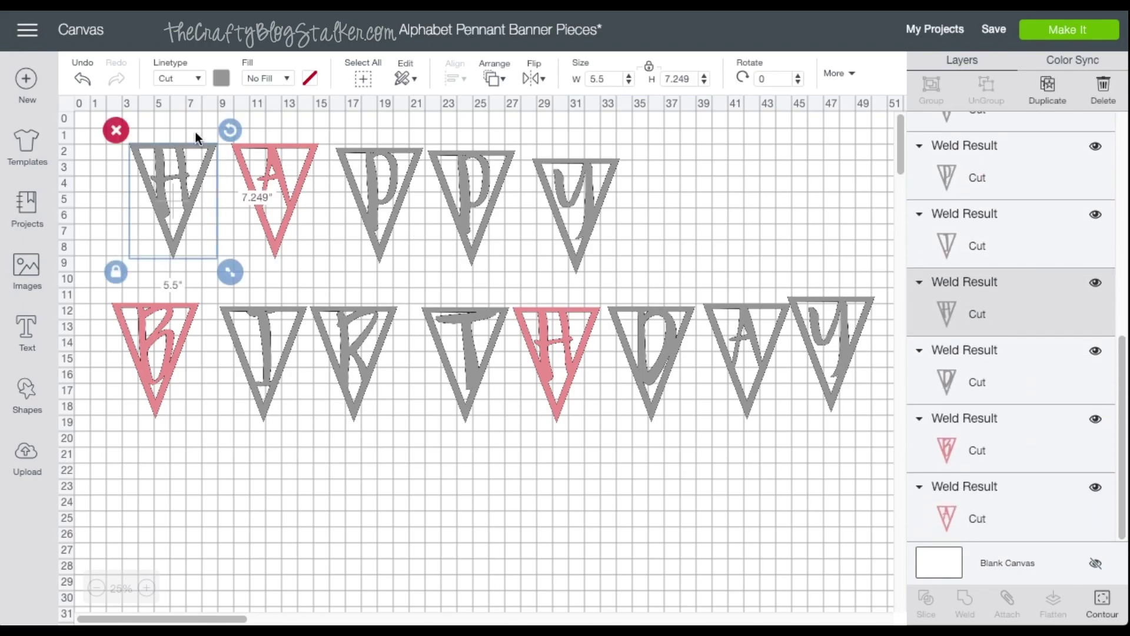
{"action": "left_click", "coordinate": [221, 78]}
{"action": "left_click", "coordinate": [268, 175]}
{"action": "left_click", "coordinate": [719, 190]}
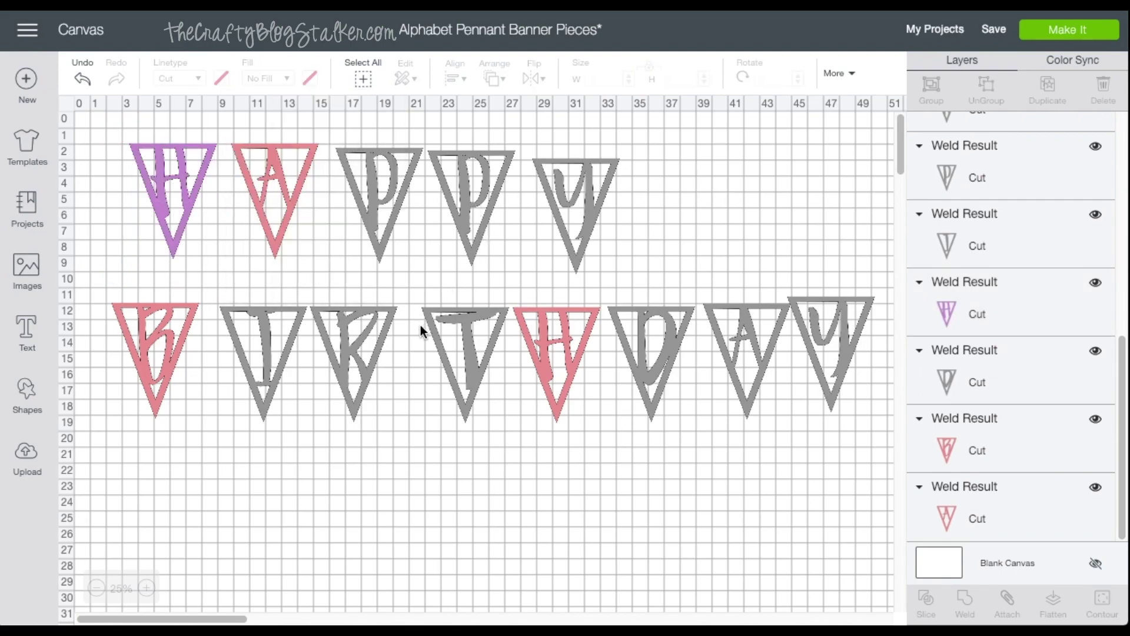
{"action": "left_click", "coordinate": [451, 333]}
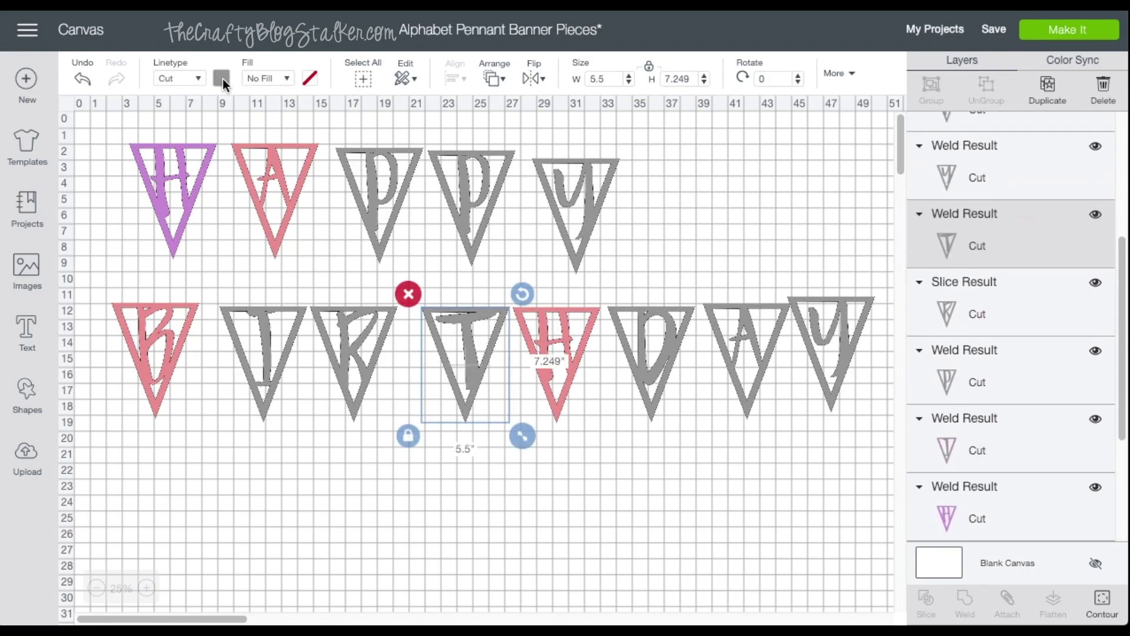
{"action": "left_click", "coordinate": [223, 78]}
{"action": "left_click", "coordinate": [286, 143]}
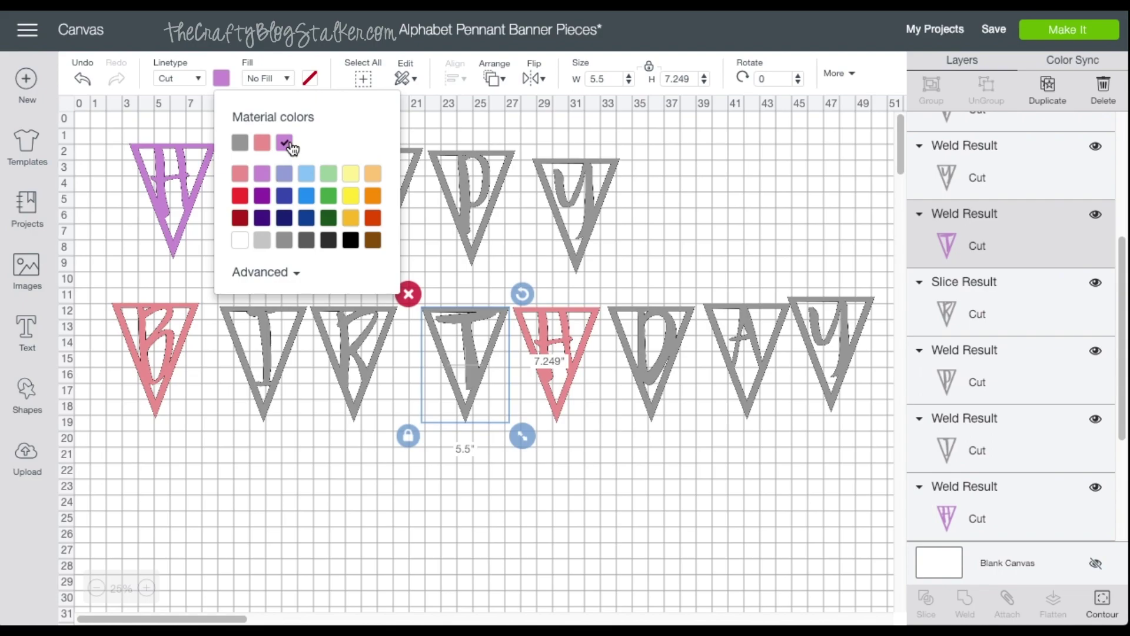
{"action": "left_click", "coordinate": [705, 196]}
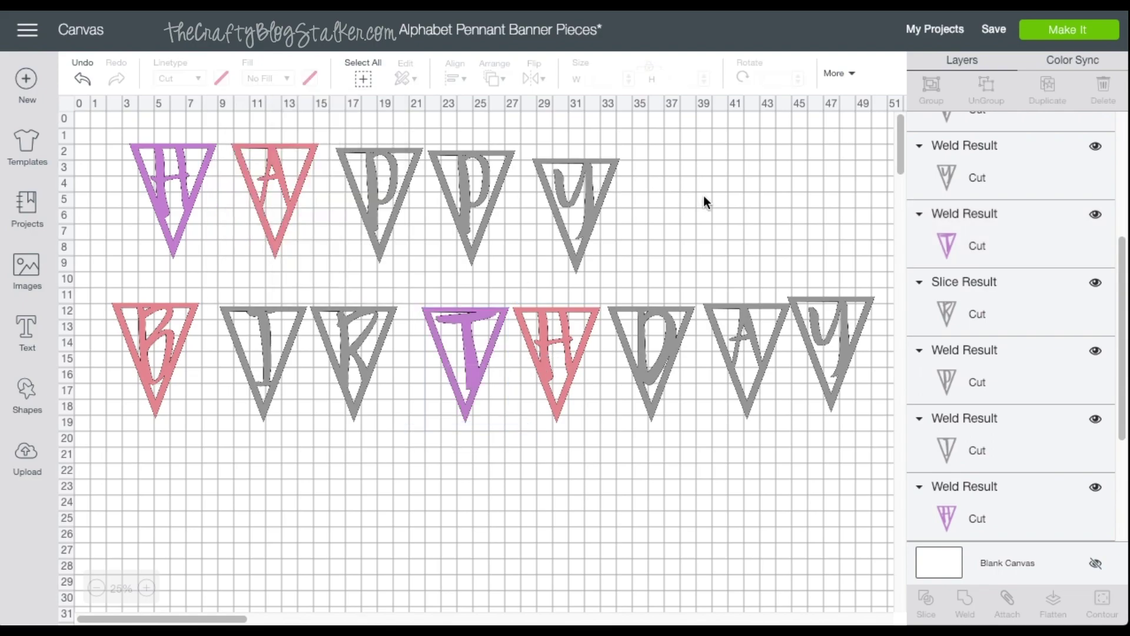
Step: Change the material color of the first P pennant in HAPPY to periwinkle blue
{"action": "left_click", "coordinate": [383, 205]}
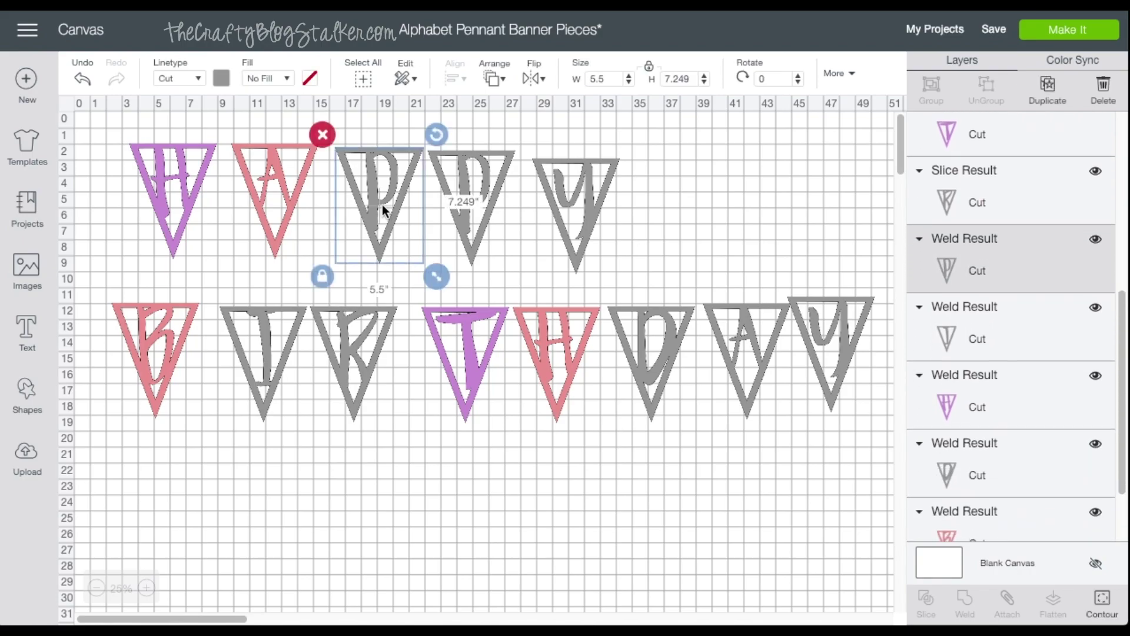
{"action": "left_click", "coordinate": [222, 76]}
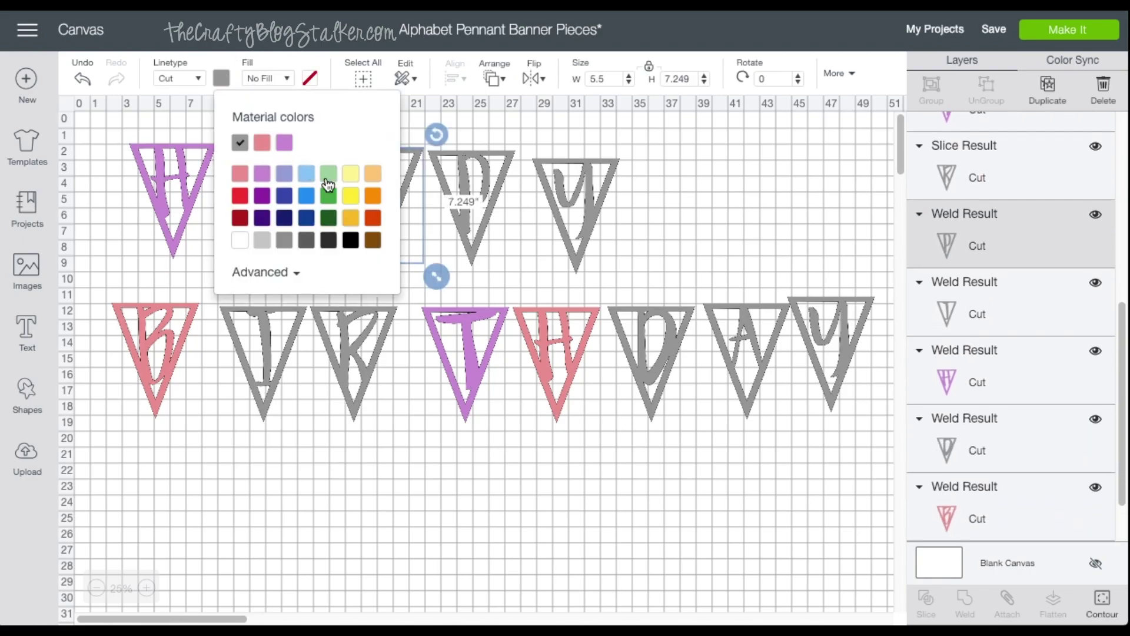
{"action": "left_click", "coordinate": [285, 175]}
{"action": "left_click", "coordinate": [750, 211]}
Step: Recolor the Y and R pennants in BIRTHDAY with the periwinkle blue already used on the P
{"action": "left_click", "coordinate": [835, 327]}
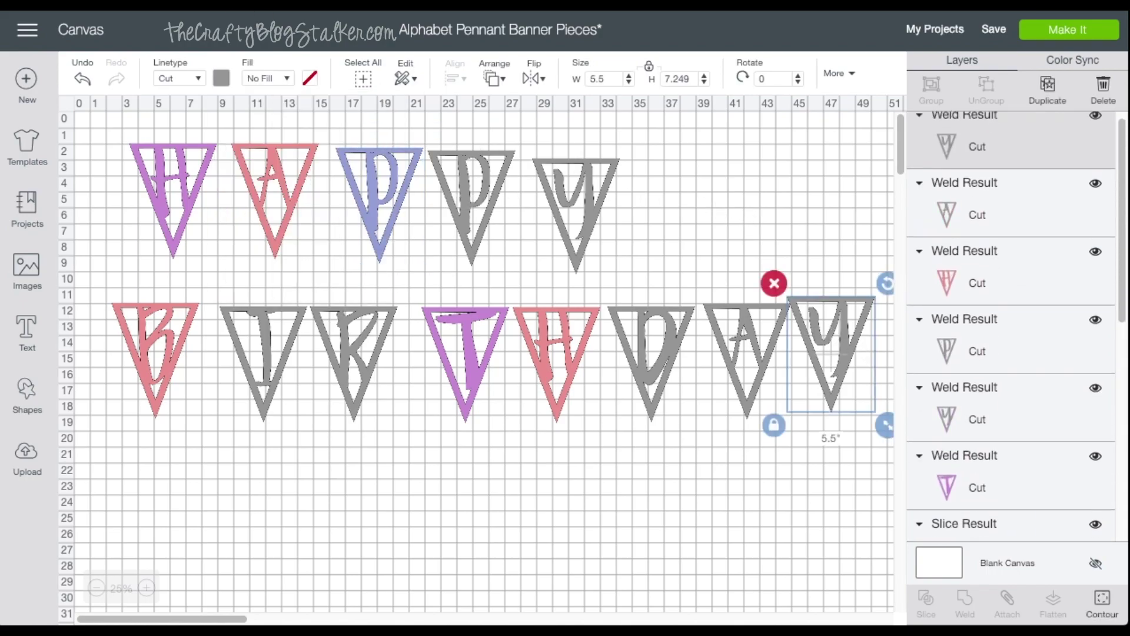
{"action": "left_click", "coordinate": [223, 79]}
{"action": "left_click", "coordinate": [306, 143]}
{"action": "left_click", "coordinate": [673, 213]}
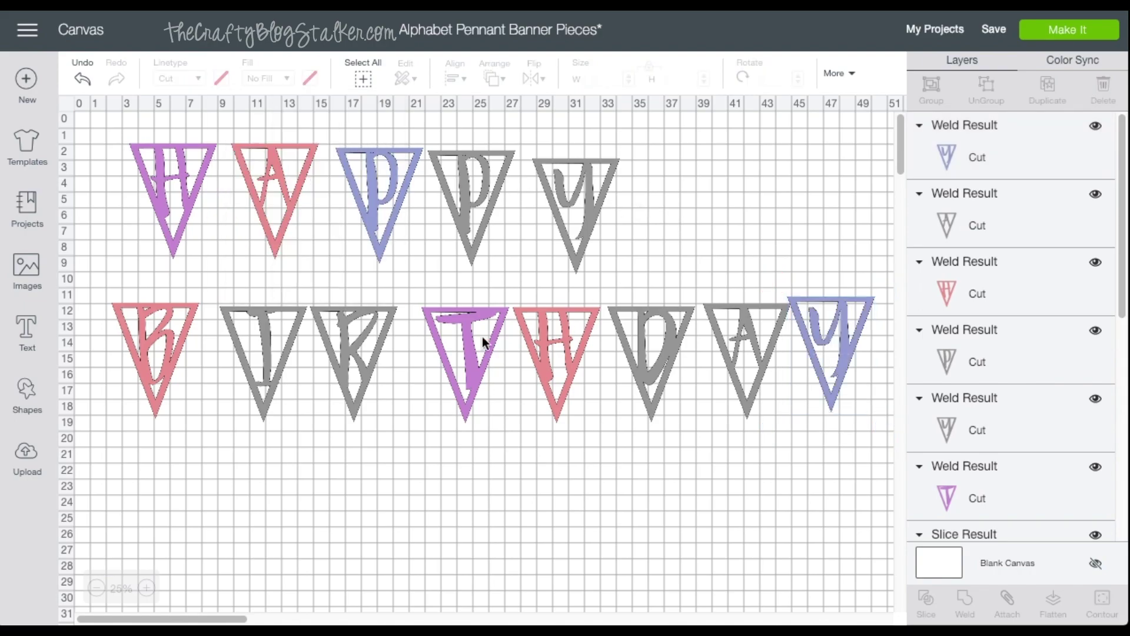
{"action": "left_click", "coordinate": [344, 333]}
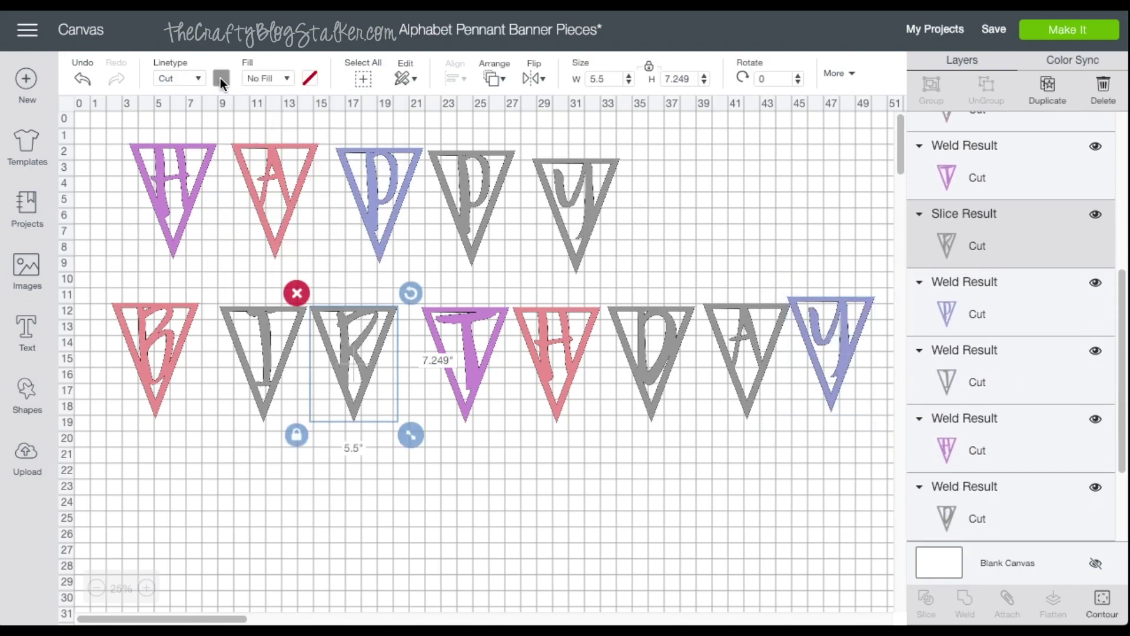
{"action": "left_click", "coordinate": [220, 77]}
{"action": "left_click", "coordinate": [314, 151]}
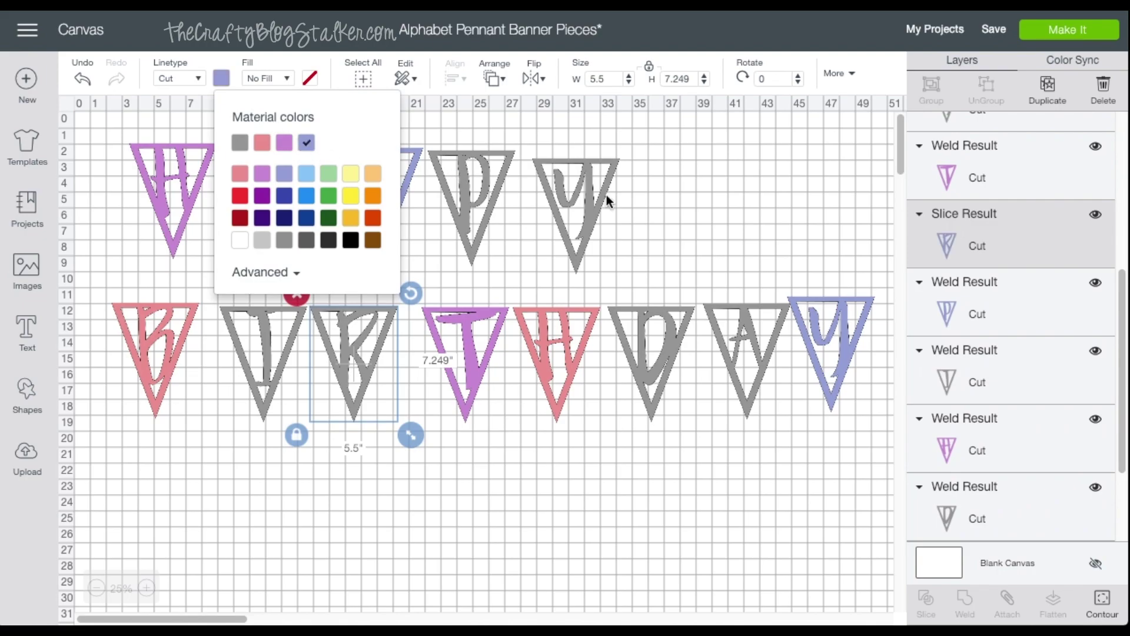
{"action": "left_click", "coordinate": [750, 214]}
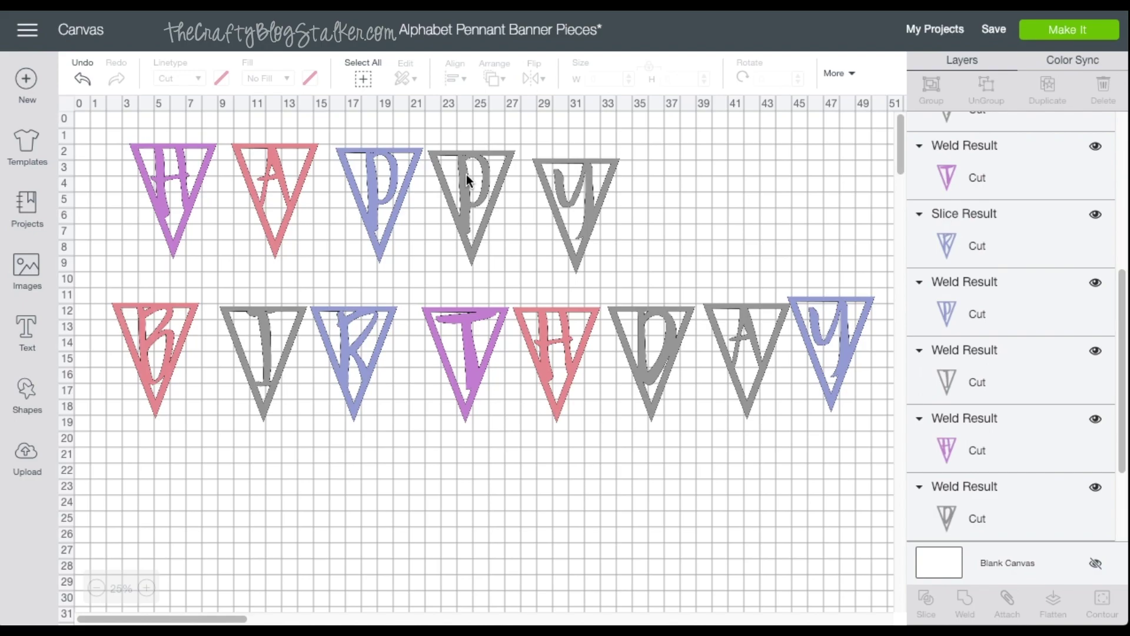
Step: Recolor the Y pennant in HAPPY with the light pink already used in the project
{"action": "left_click", "coordinate": [588, 190]}
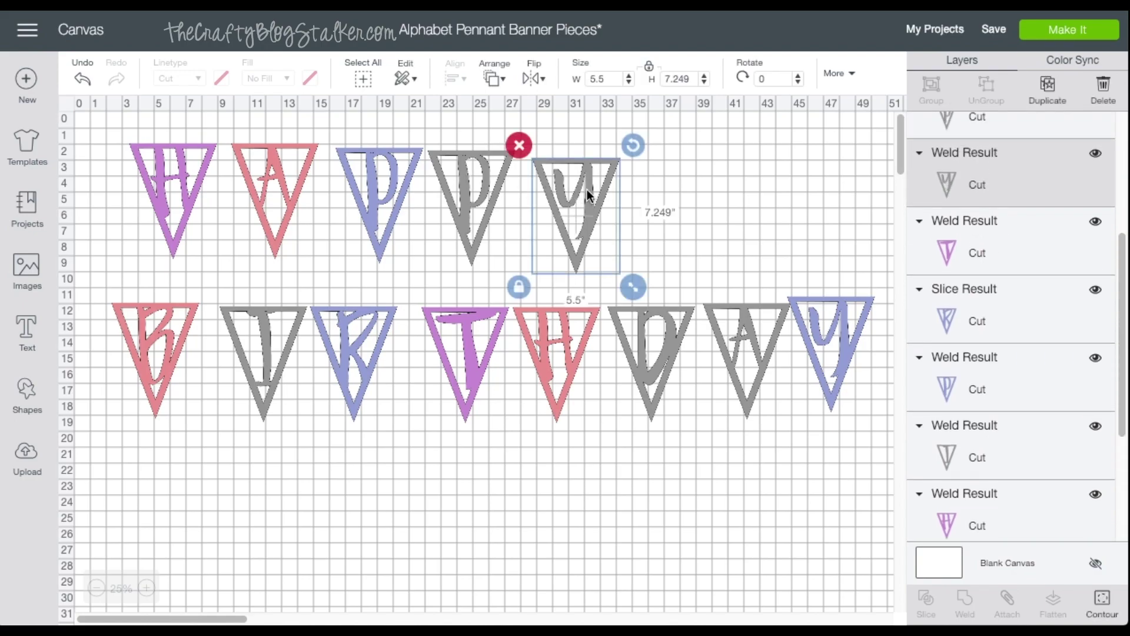
{"action": "left_click", "coordinate": [220, 78]}
{"action": "left_click", "coordinate": [262, 143]}
Step: Change the material color of the B and D pennants in BIRTHDAY to light blue
{"action": "left_click", "coordinate": [164, 335]}
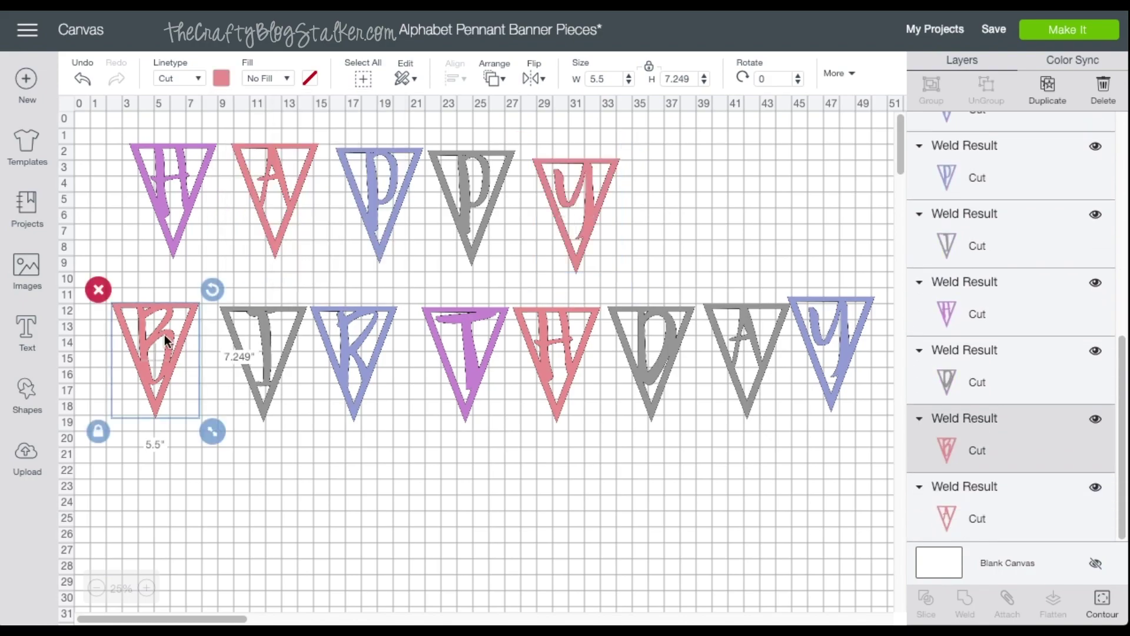
{"action": "left_click", "coordinate": [221, 78]}
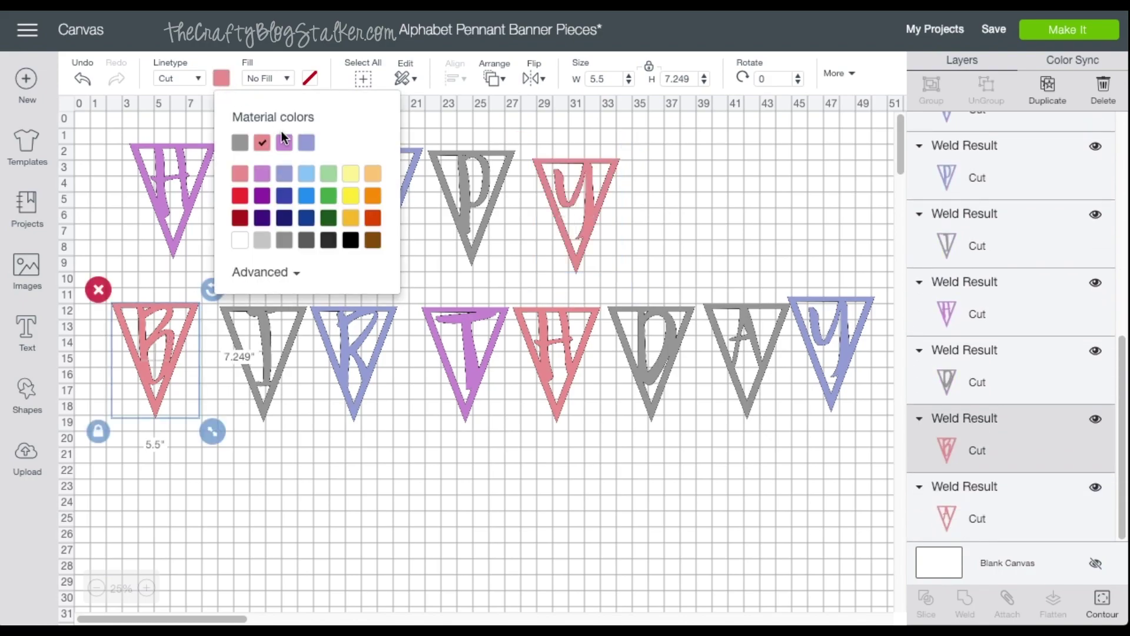
{"action": "left_click", "coordinate": [311, 176]}
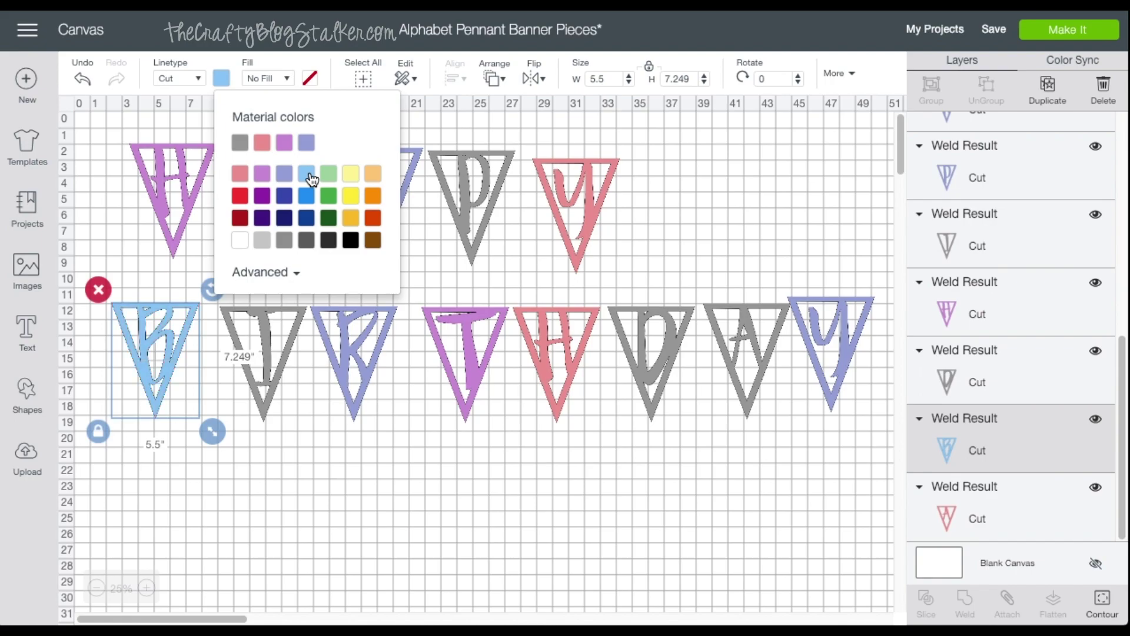
{"action": "left_click", "coordinate": [637, 323]}
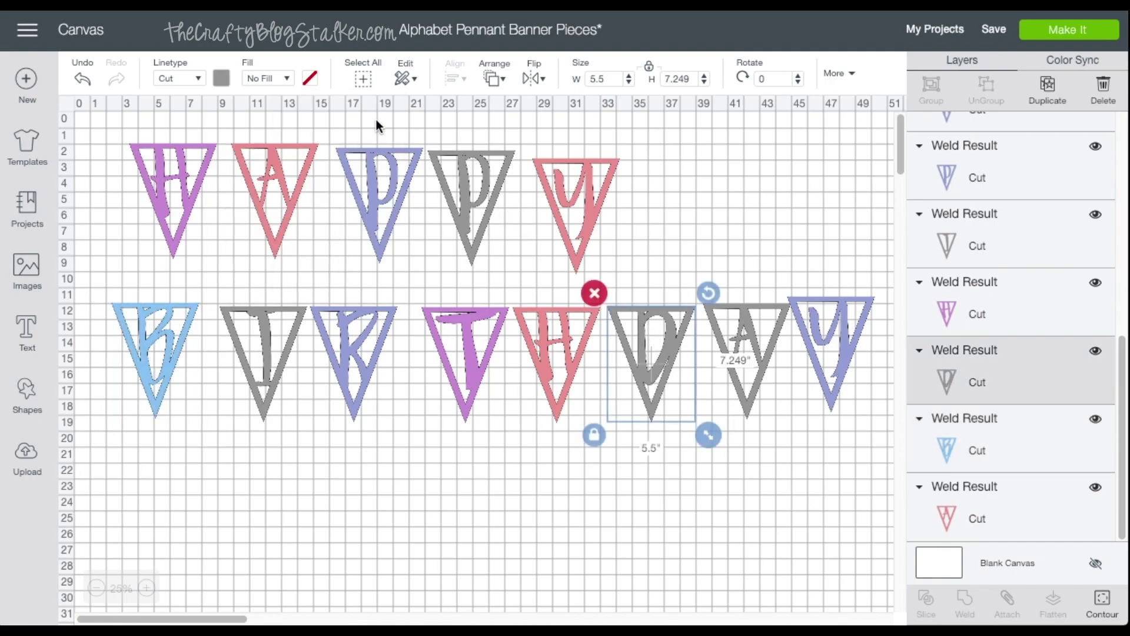
{"action": "left_click", "coordinate": [222, 78]}
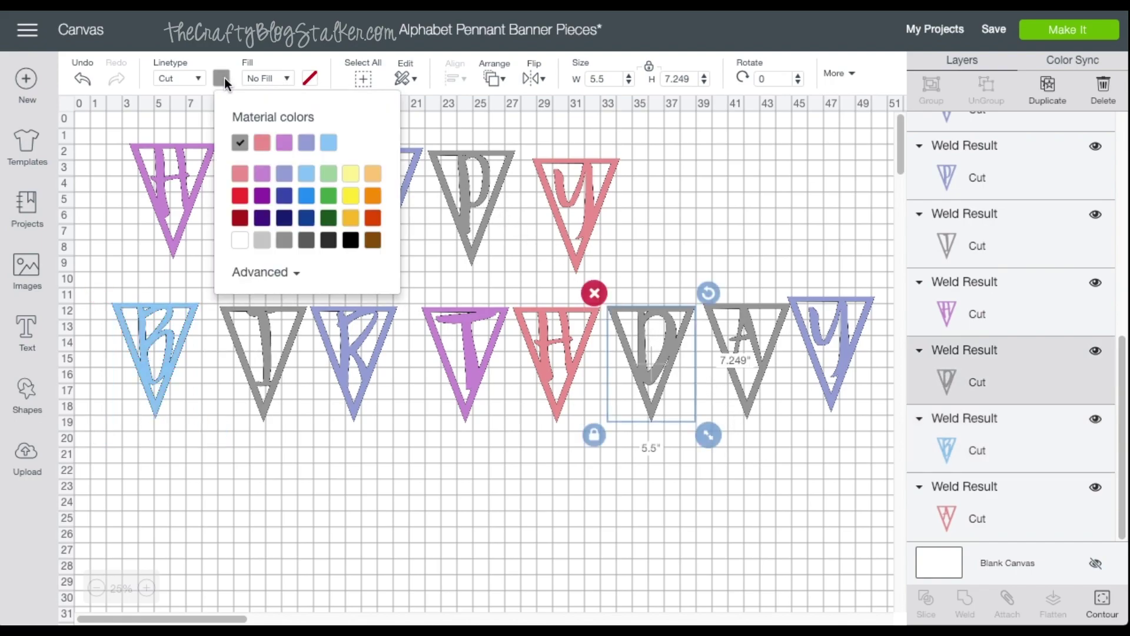
{"action": "left_click", "coordinate": [329, 143]}
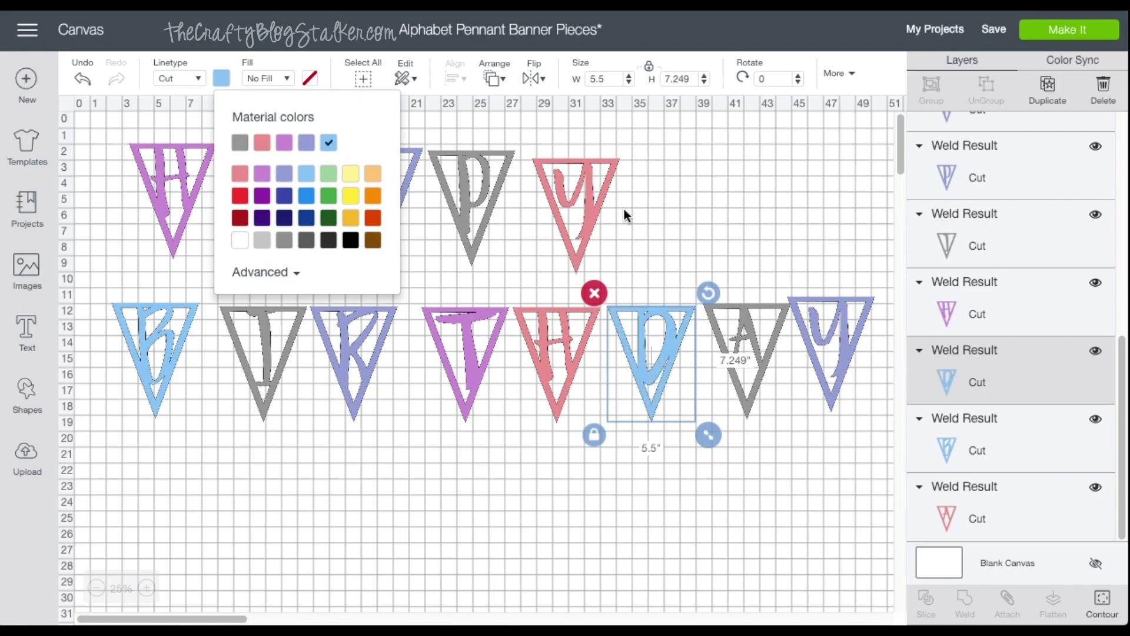
{"action": "left_click", "coordinate": [689, 214]}
Step: Change the material color of the second P pennant in HAPPY to light green
{"action": "left_click", "coordinate": [468, 187]}
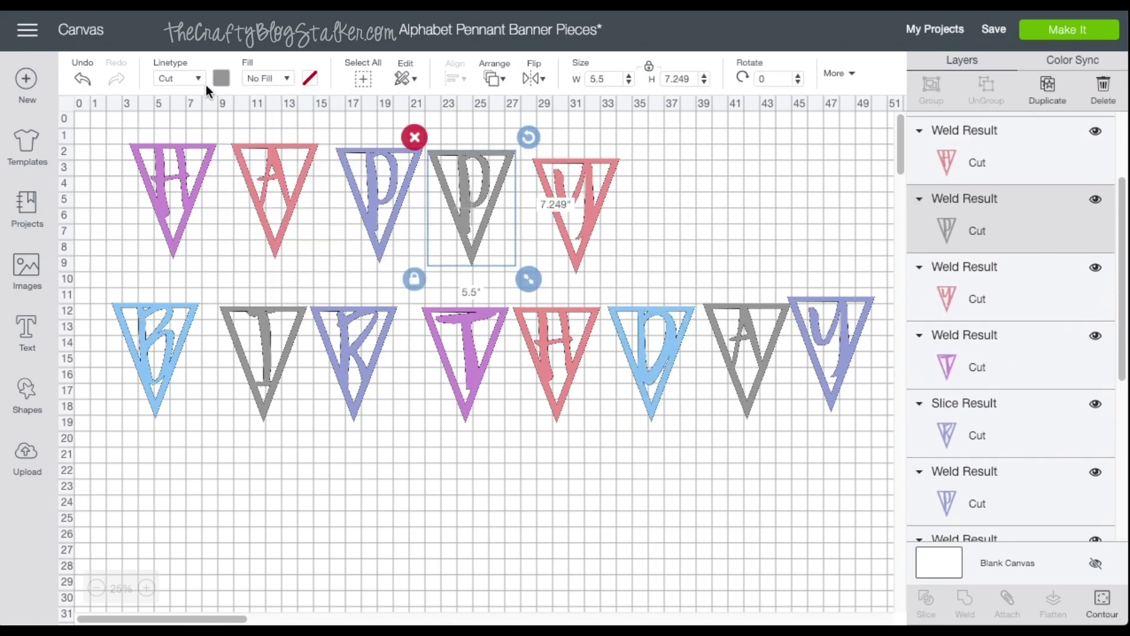
{"action": "left_click", "coordinate": [224, 78]}
{"action": "left_click", "coordinate": [329, 173]}
Step: Recolor the I and A pennants in BIRTHDAY with the light green already used on the second P
{"action": "left_click", "coordinate": [274, 308]}
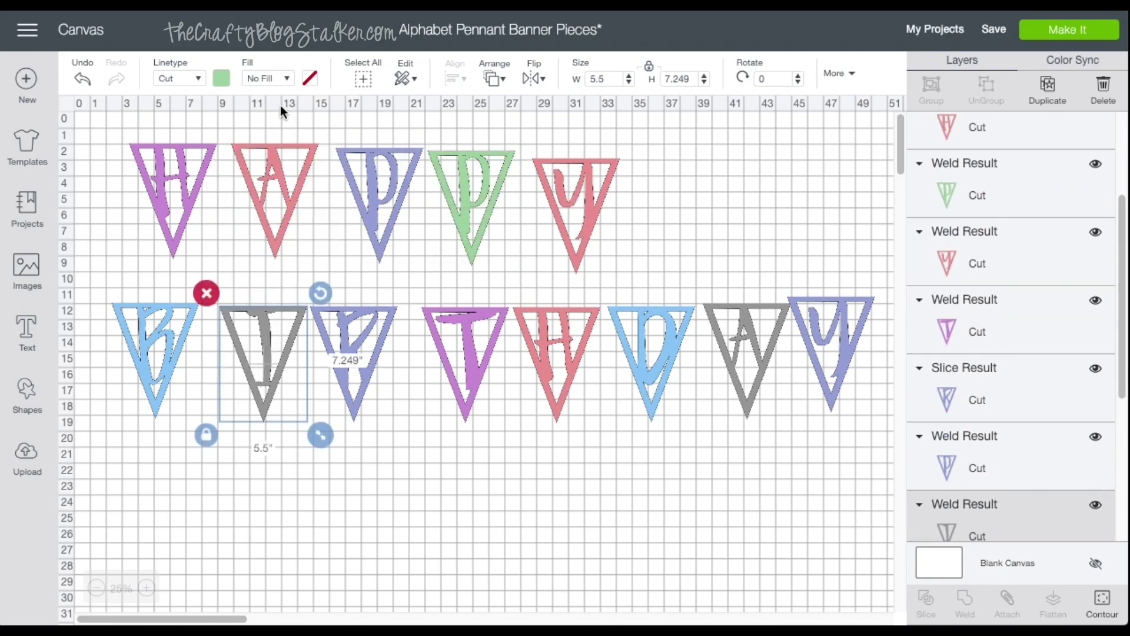
{"action": "left_click", "coordinate": [217, 82]}
{"action": "left_click", "coordinate": [352, 144]}
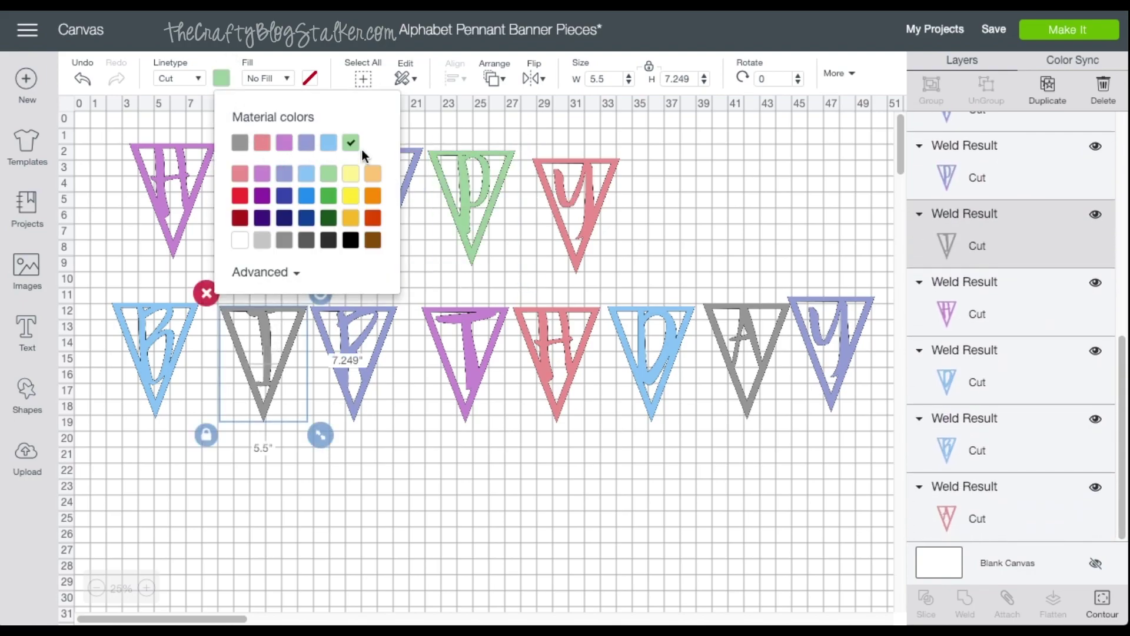
{"action": "left_click", "coordinate": [744, 339]}
{"action": "left_click", "coordinate": [223, 77]}
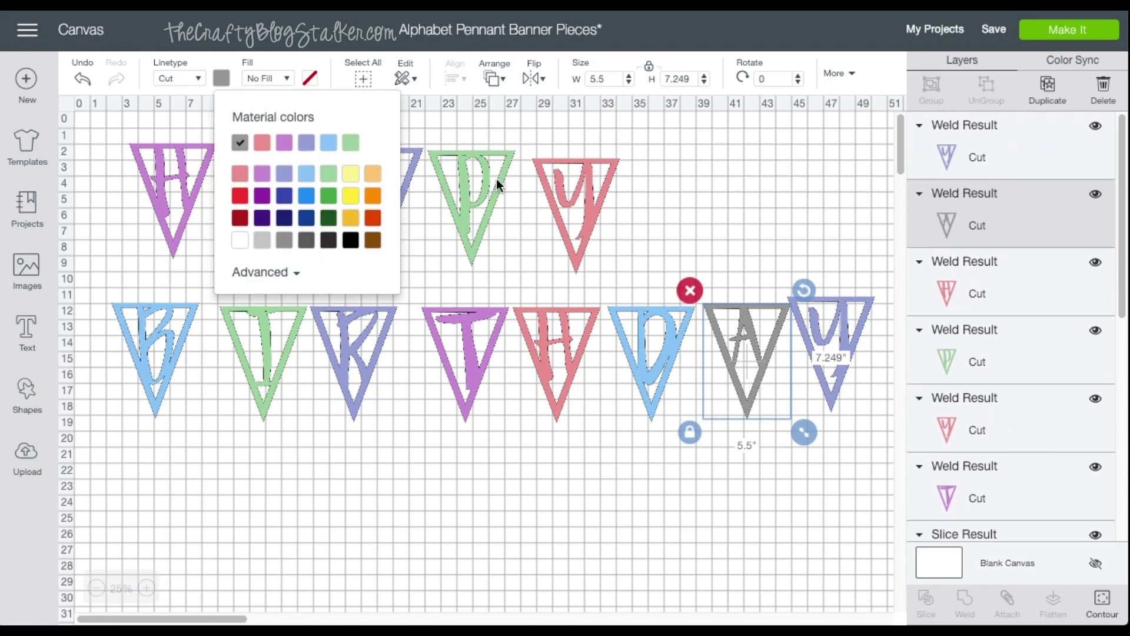
{"action": "left_click", "coordinate": [350, 143]}
{"action": "left_click", "coordinate": [735, 489]}
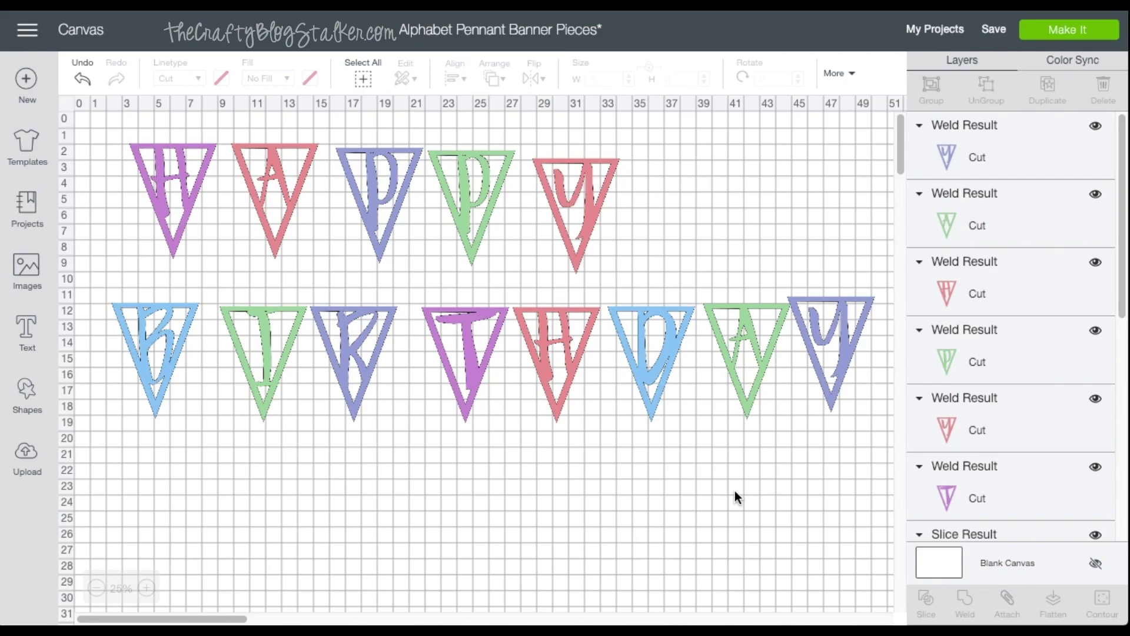
Step: Check the pennants' color groups in Color Sync and send the project to mat preparation
{"action": "left_click", "coordinate": [1076, 63]}
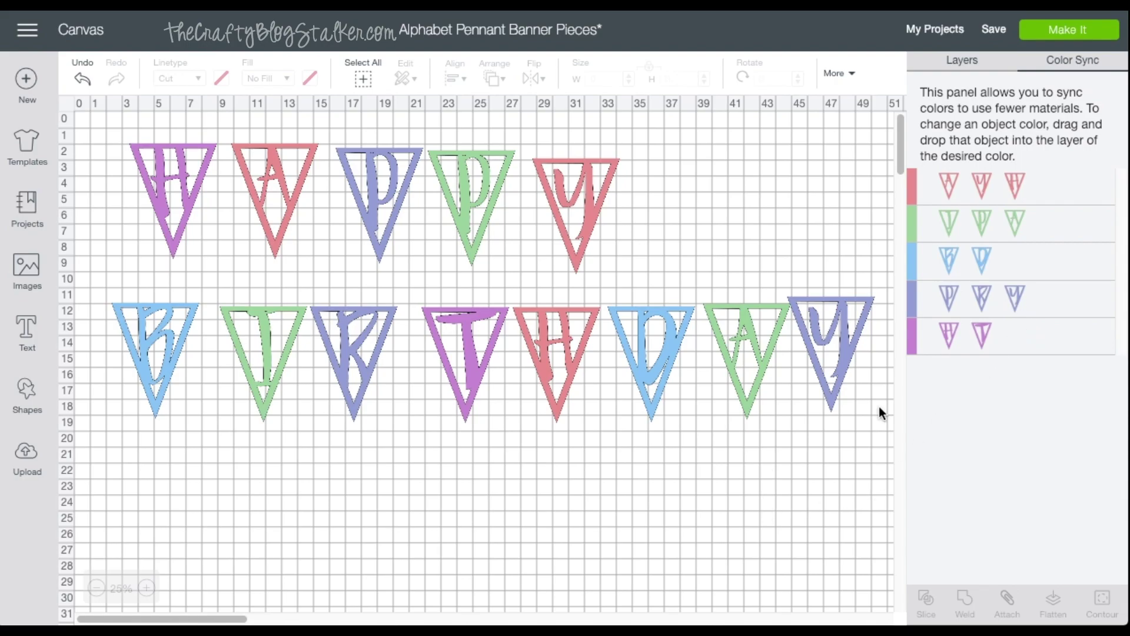
{"action": "left_click", "coordinate": [1089, 33]}
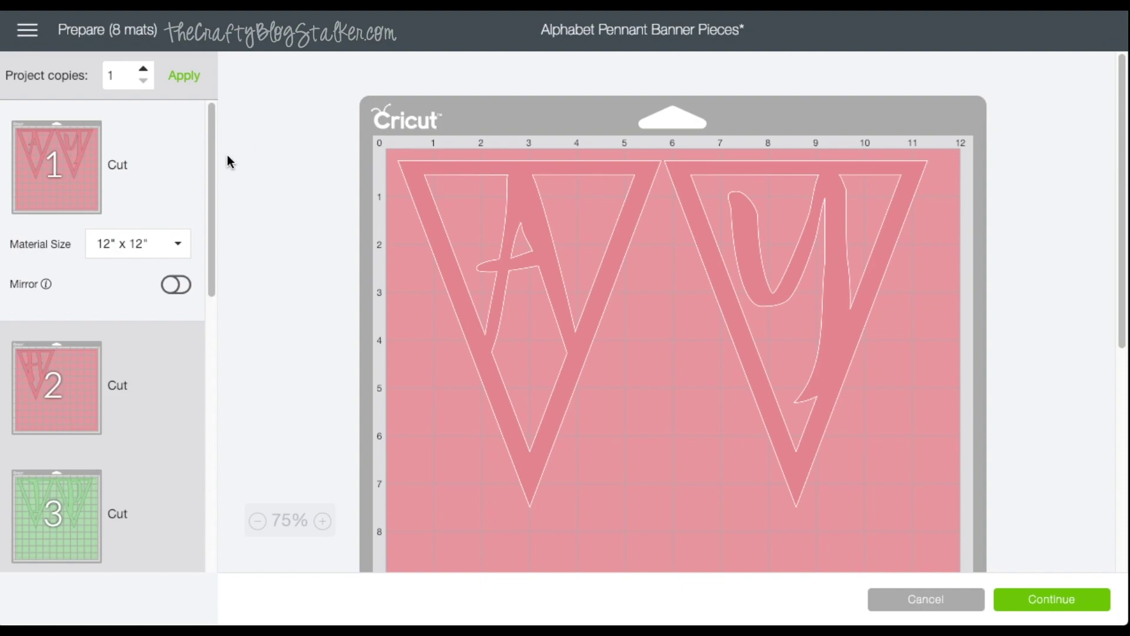
Step: Set the material size of the light pink mat 1 to 9" x 12" and check its layout
{"action": "left_click", "coordinate": [149, 257]}
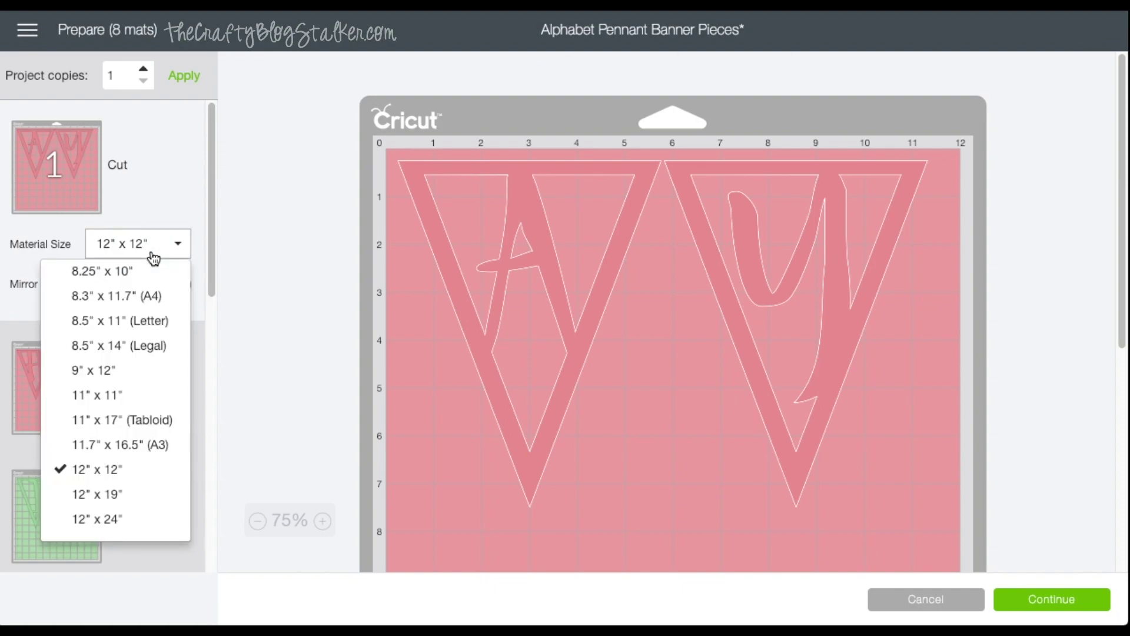
{"action": "left_click", "coordinate": [149, 384]}
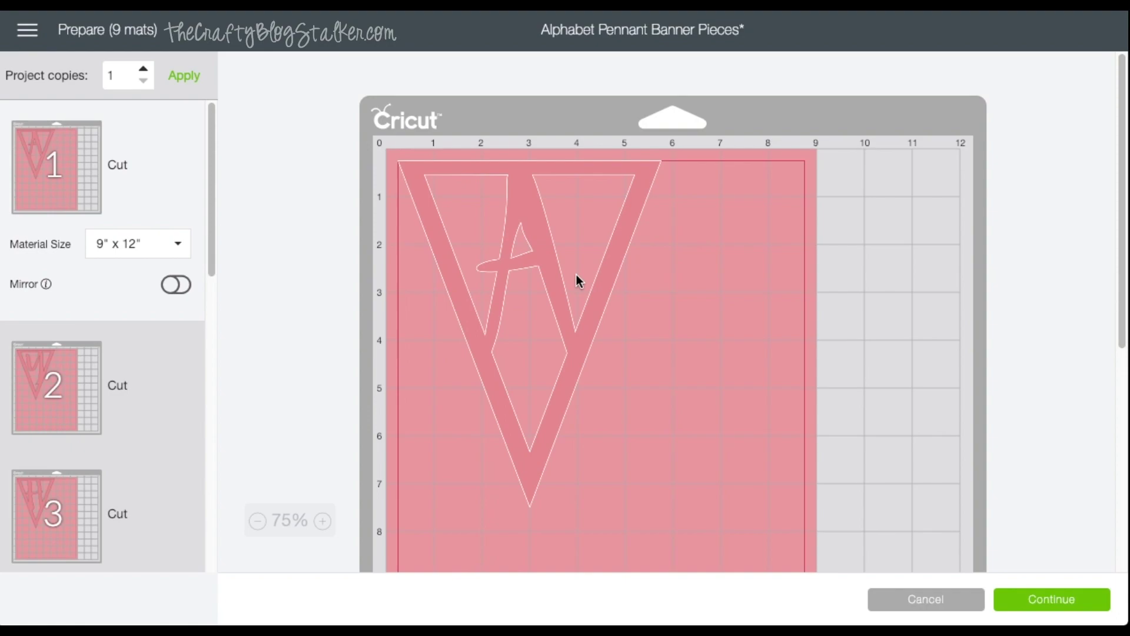
{"action": "scroll", "coordinate": [576, 274], "scroll_direction": "down", "scroll_amount": 2}
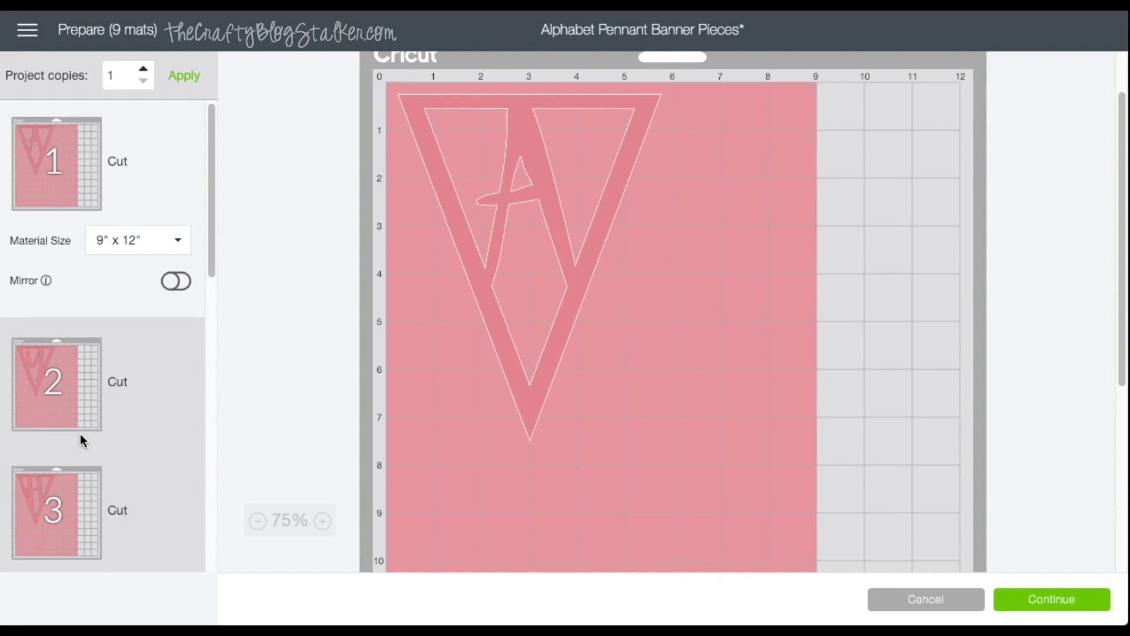
Step: Move the H pennant from mat 3 to mat 1
{"action": "left_click", "coordinate": [55, 499]}
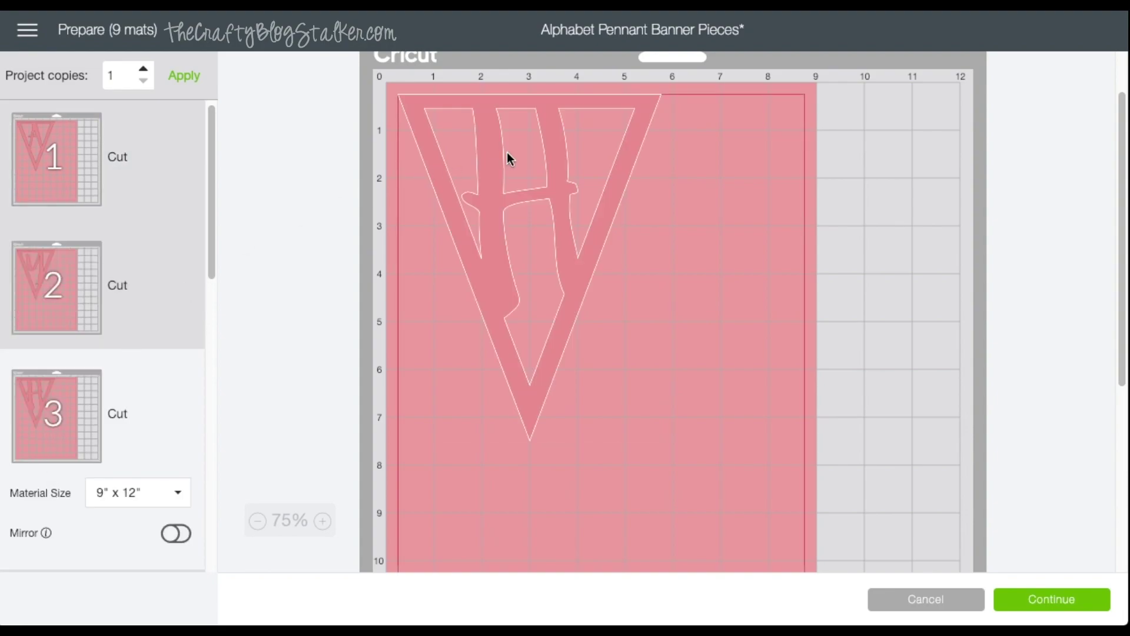
{"action": "left_click", "coordinate": [507, 153]}
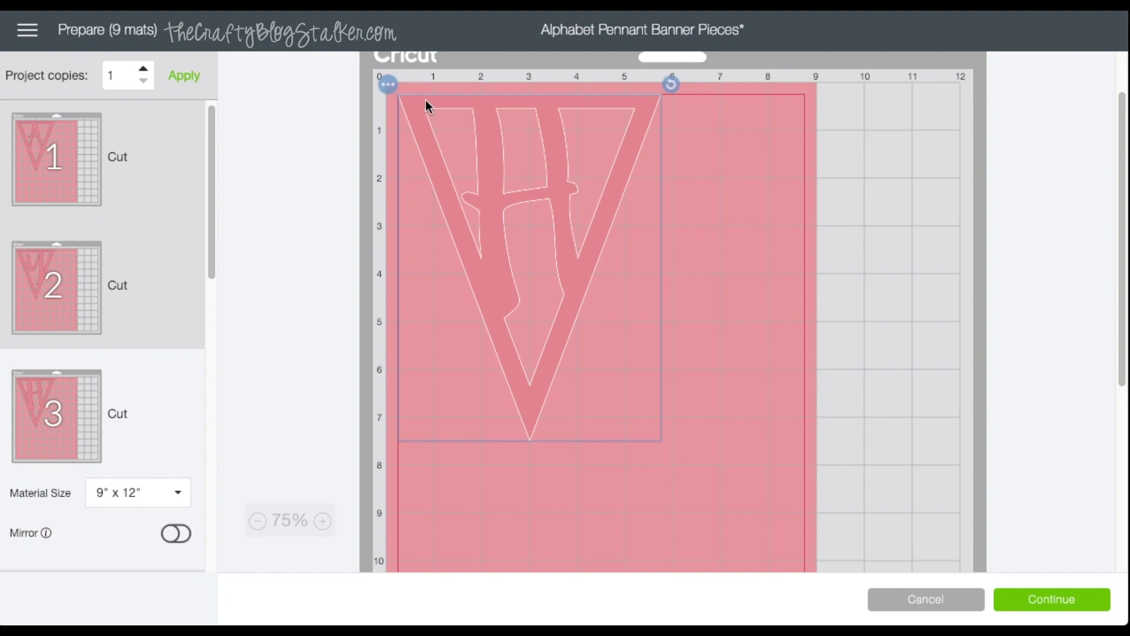
{"action": "left_click", "coordinate": [391, 90]}
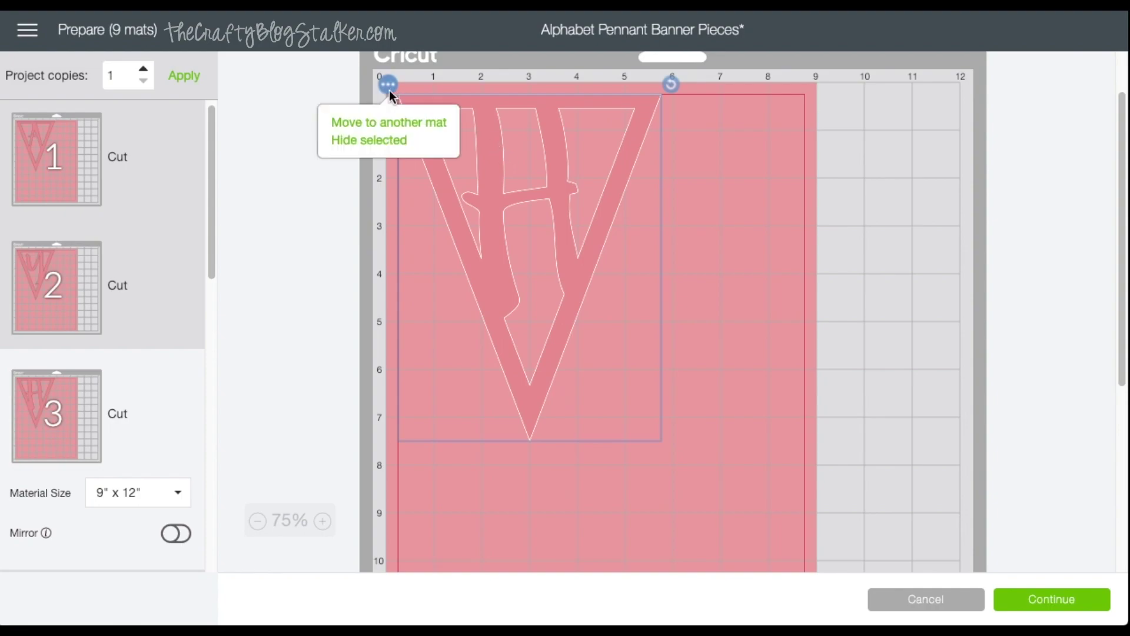
{"action": "left_click", "coordinate": [401, 125]}
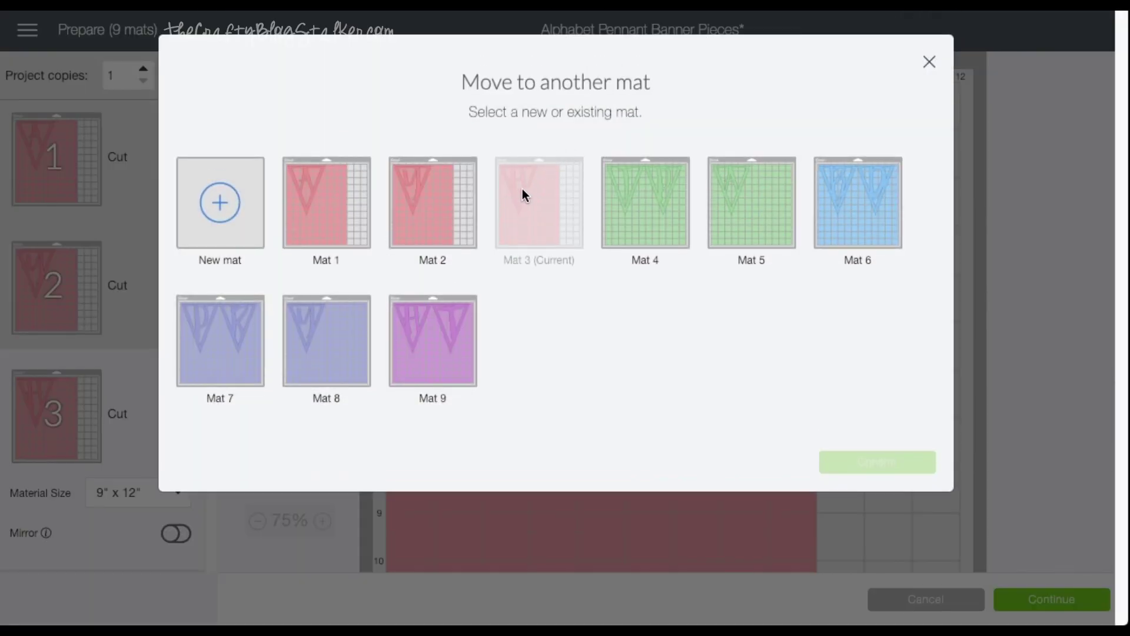
{"action": "left_click", "coordinate": [320, 204]}
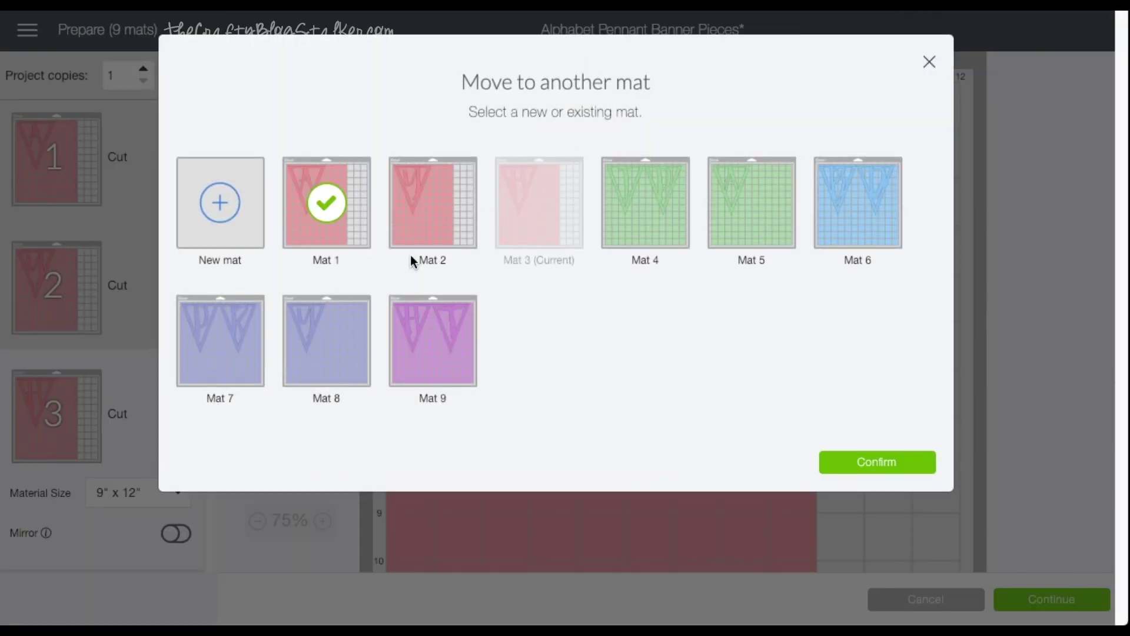
{"action": "left_click", "coordinate": [860, 474]}
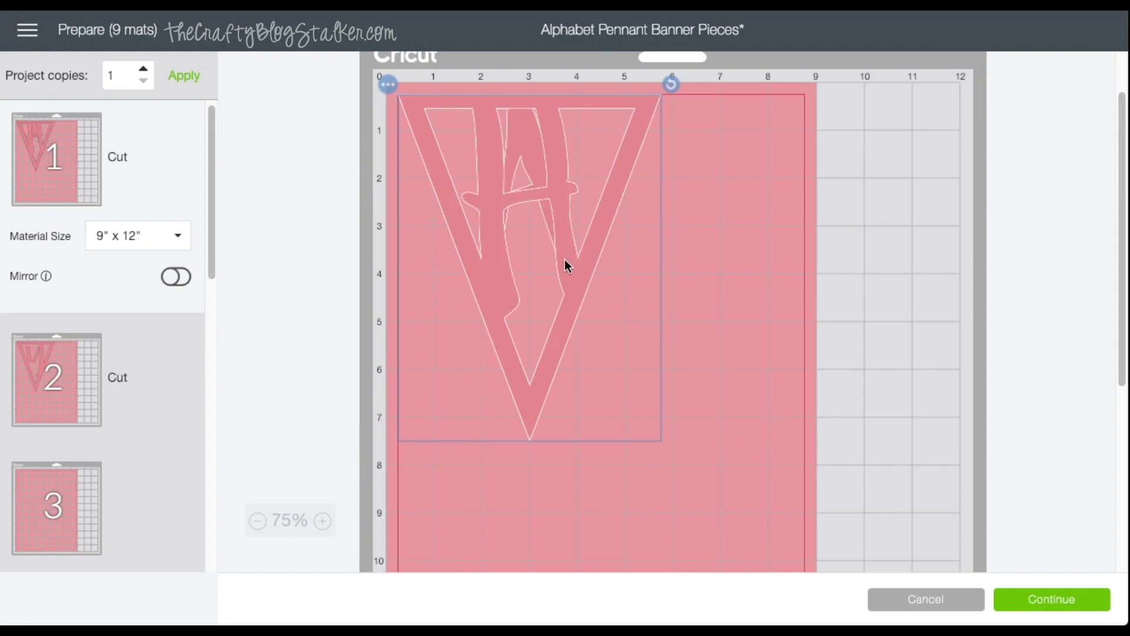
Step: Rotate the H and A pennants on mat 1 sideways and stack them along the material's left edge, with A above H
{"action": "left_click_drag", "start_coordinate": [564, 259], "coordinate": [670, 304]}
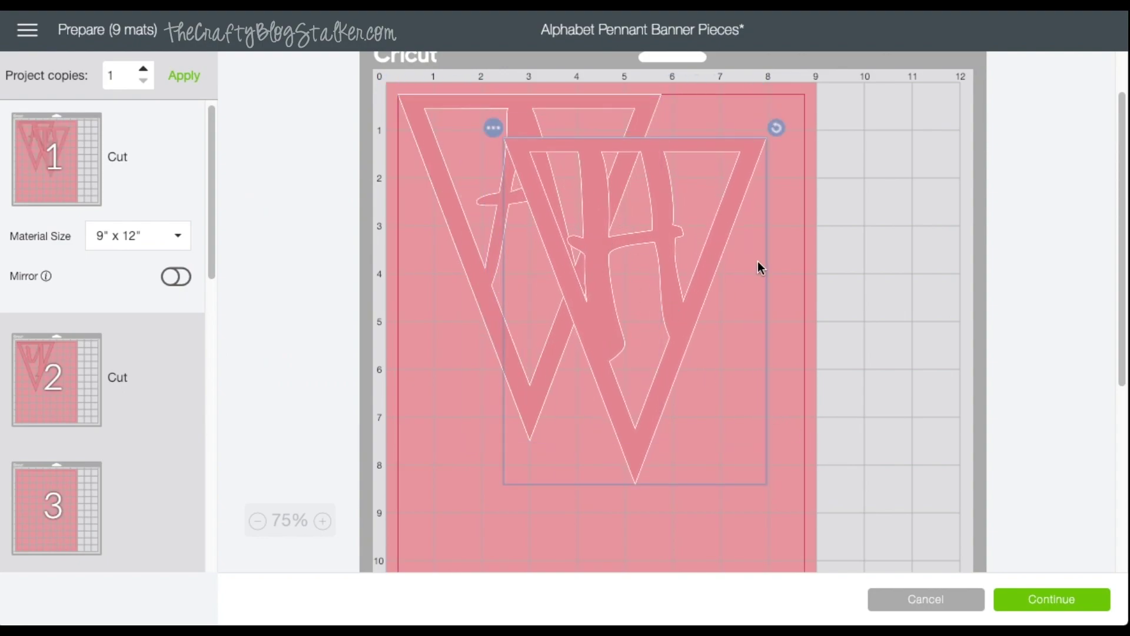
{"action": "left_click_drag", "start_coordinate": [774, 130], "coordinate": [456, 182]}
{"action": "left_click_drag", "start_coordinate": [623, 349], "coordinate": [564, 564]}
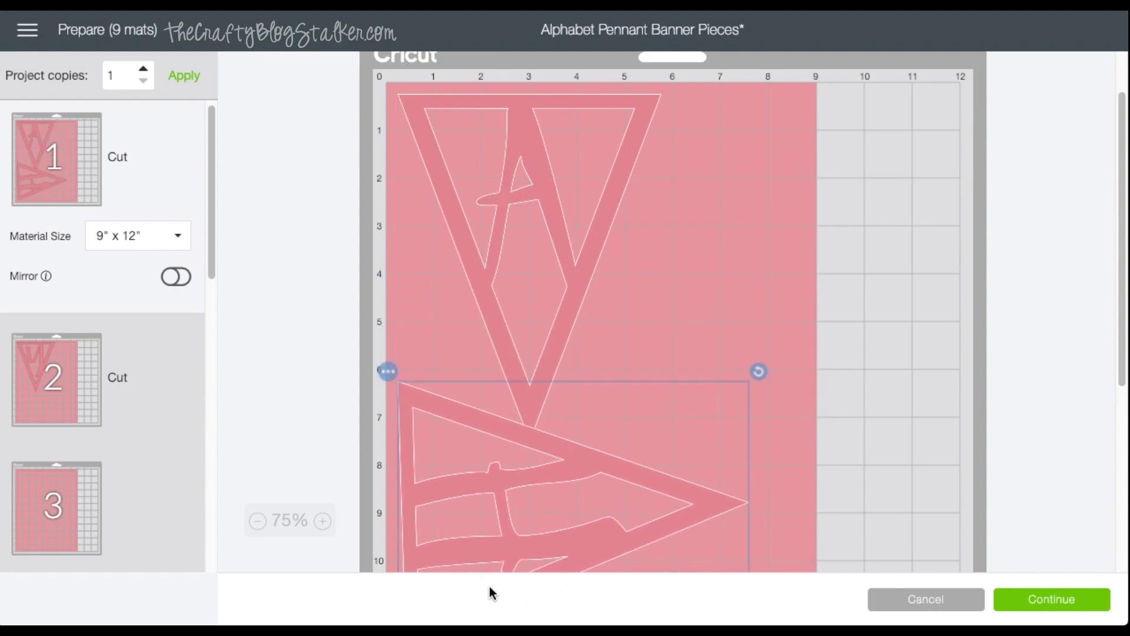
{"action": "left_click", "coordinate": [582, 119]}
{"action": "left_click_drag", "start_coordinate": [672, 83], "coordinate": [344, 123]}
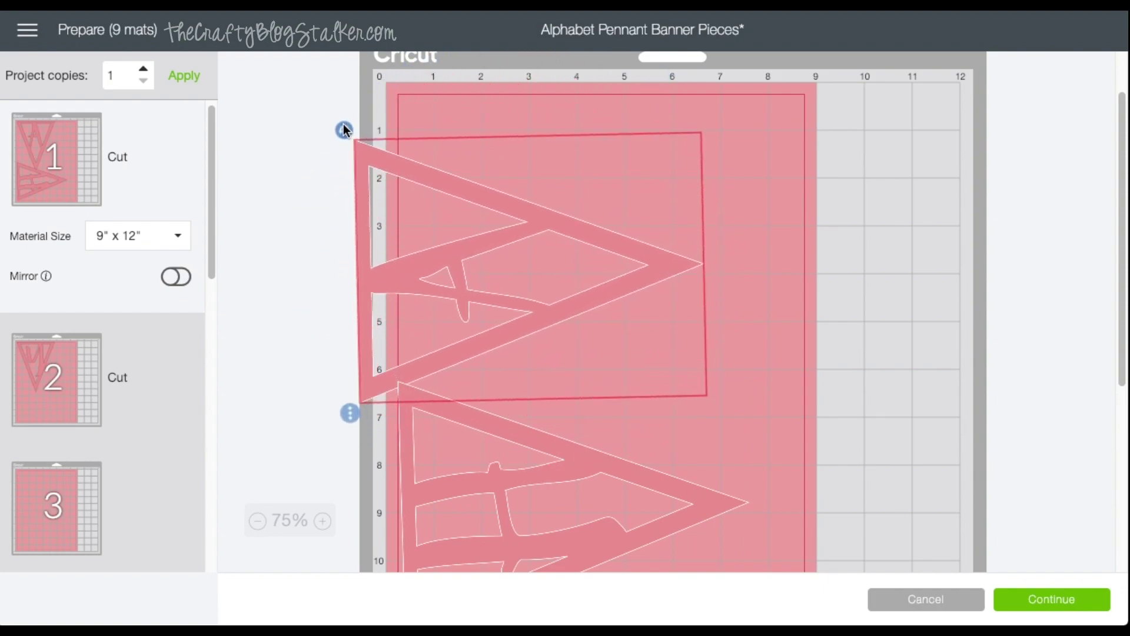
{"action": "left_click_drag", "start_coordinate": [582, 200], "coordinate": [516, 177]}
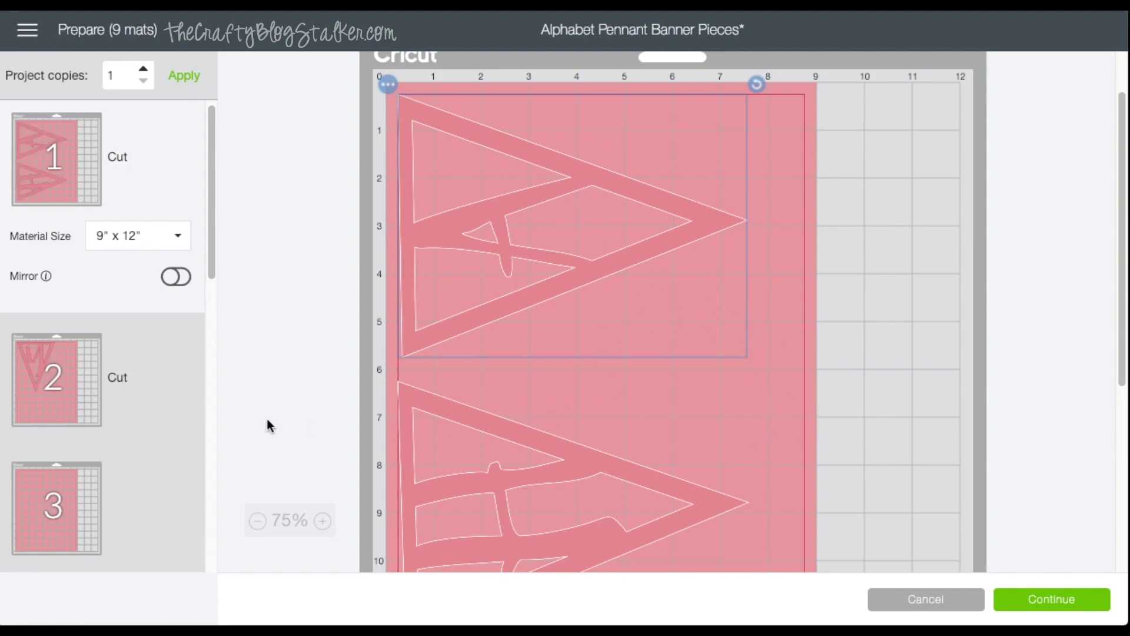
Step: Move the Y pennant from mat 2 to mat 1, rotate it to point left, and nest it between the A and H pennants
{"action": "left_click", "coordinate": [68, 384]}
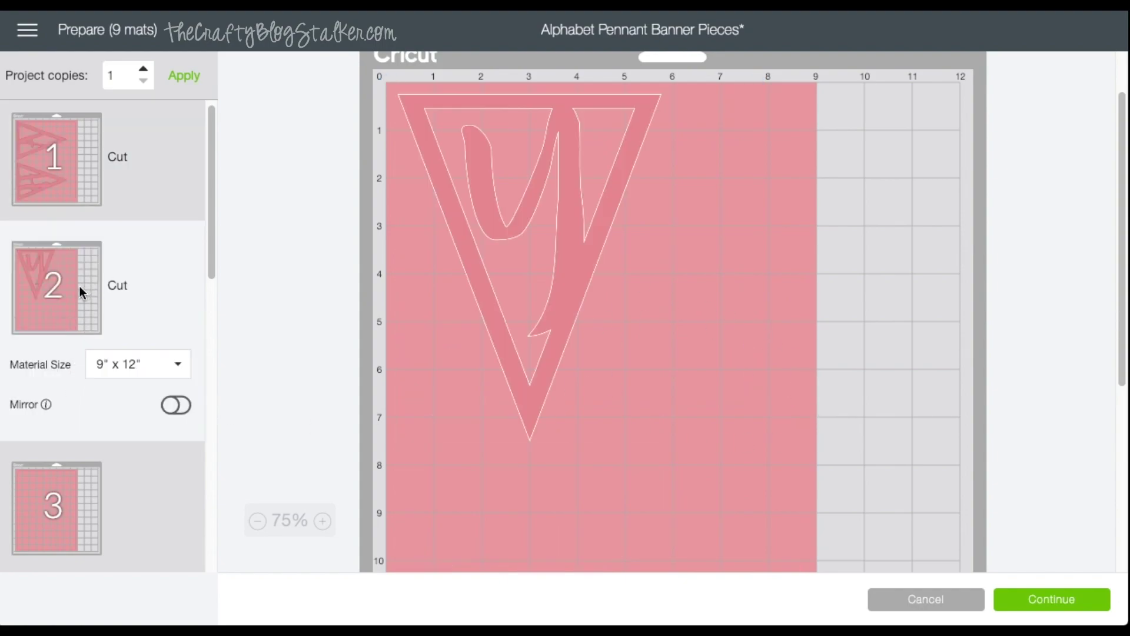
{"action": "left_click", "coordinate": [532, 184]}
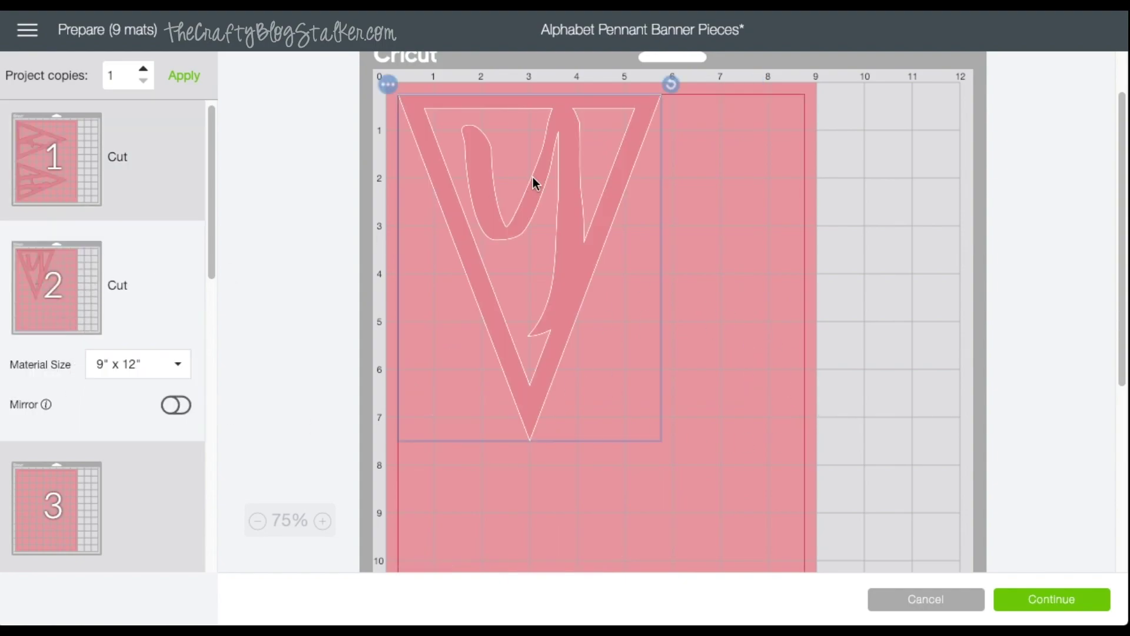
{"action": "left_click", "coordinate": [387, 87]}
{"action": "left_click", "coordinate": [391, 125]}
{"action": "left_click", "coordinate": [336, 206]}
{"action": "left_click", "coordinate": [906, 463]}
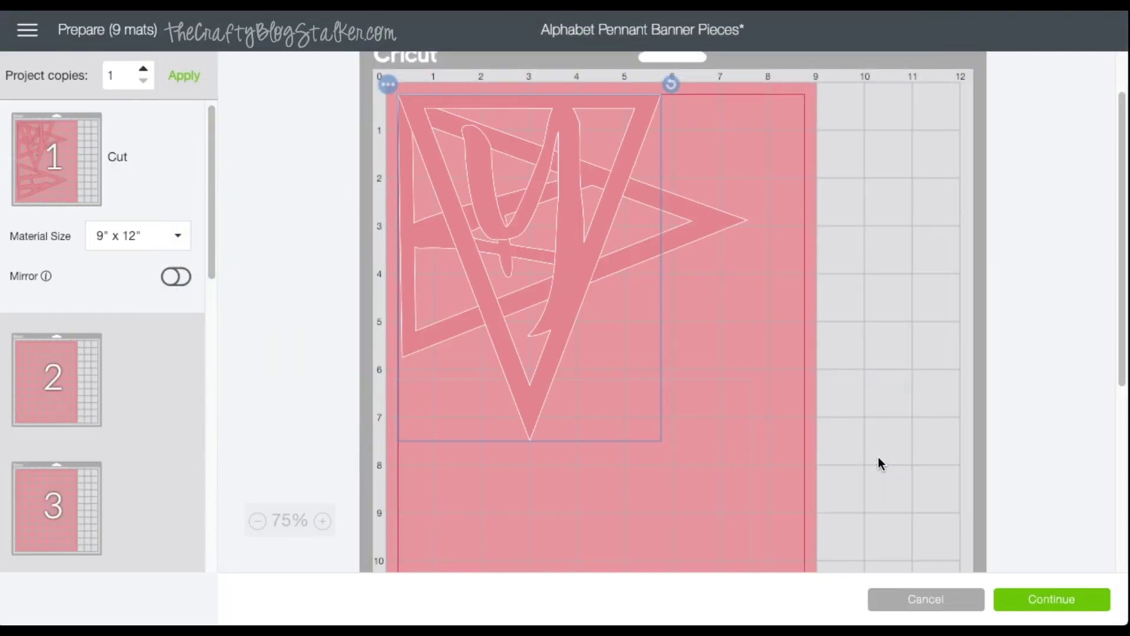
{"action": "left_click_drag", "start_coordinate": [815, 215], "coordinate": [868, 540]}
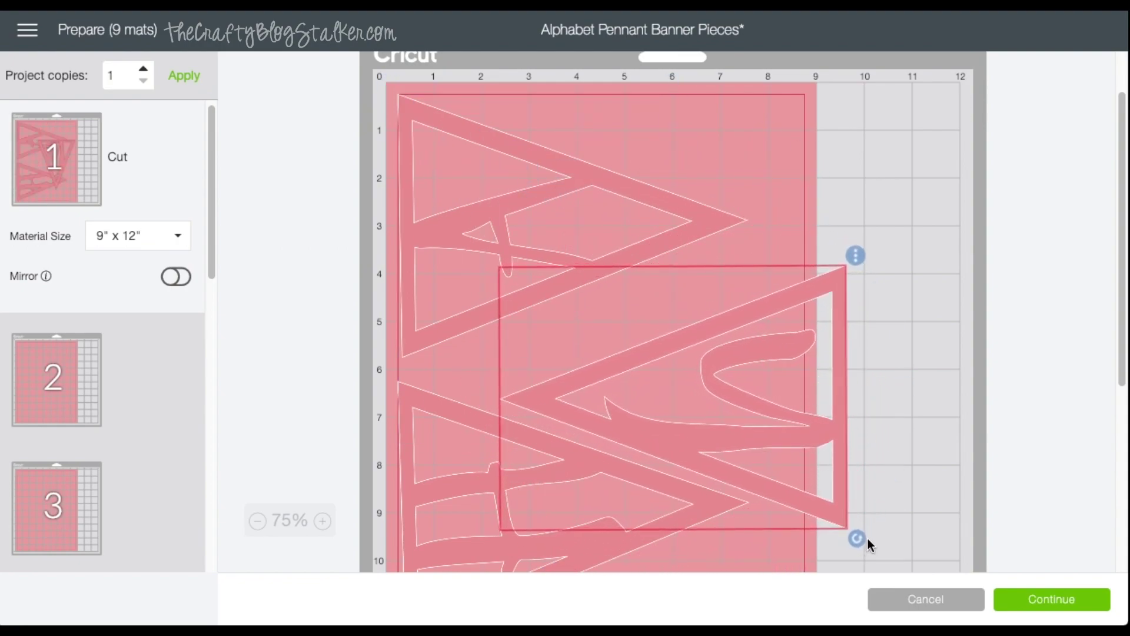
{"action": "left_click_drag", "start_coordinate": [751, 417], "coordinate": [760, 384]}
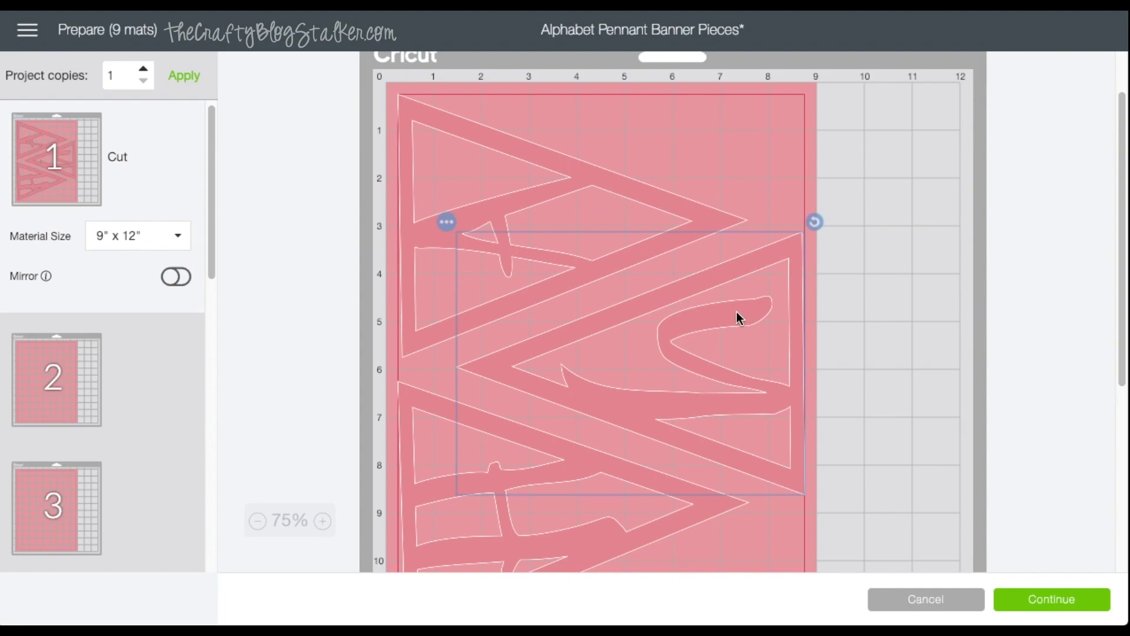
Step: Set the material size of the light green mat 4 to 9" x 12"
{"action": "left_click_drag", "start_coordinate": [210, 170], "coordinate": [227, 290]}
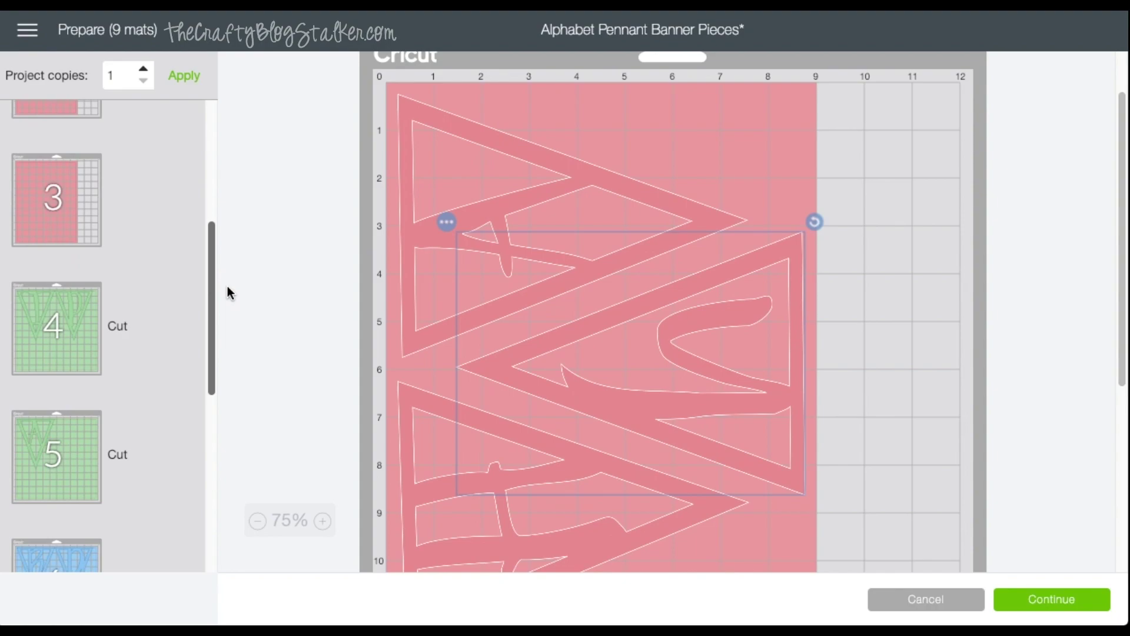
{"action": "left_click", "coordinate": [64, 317]}
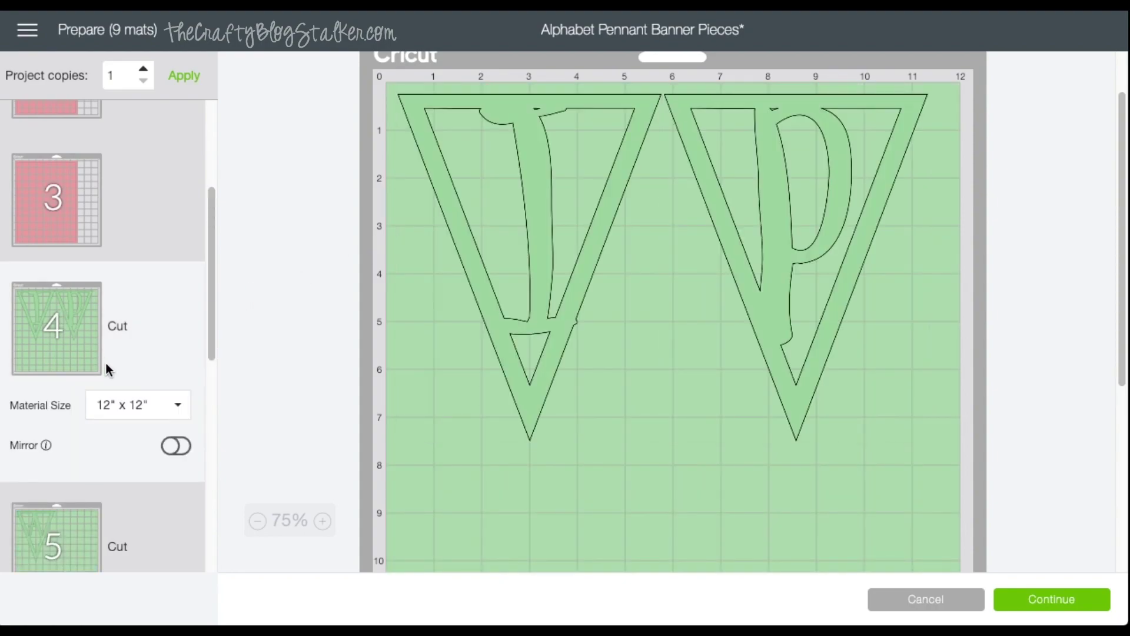
{"action": "left_click", "coordinate": [148, 406]}
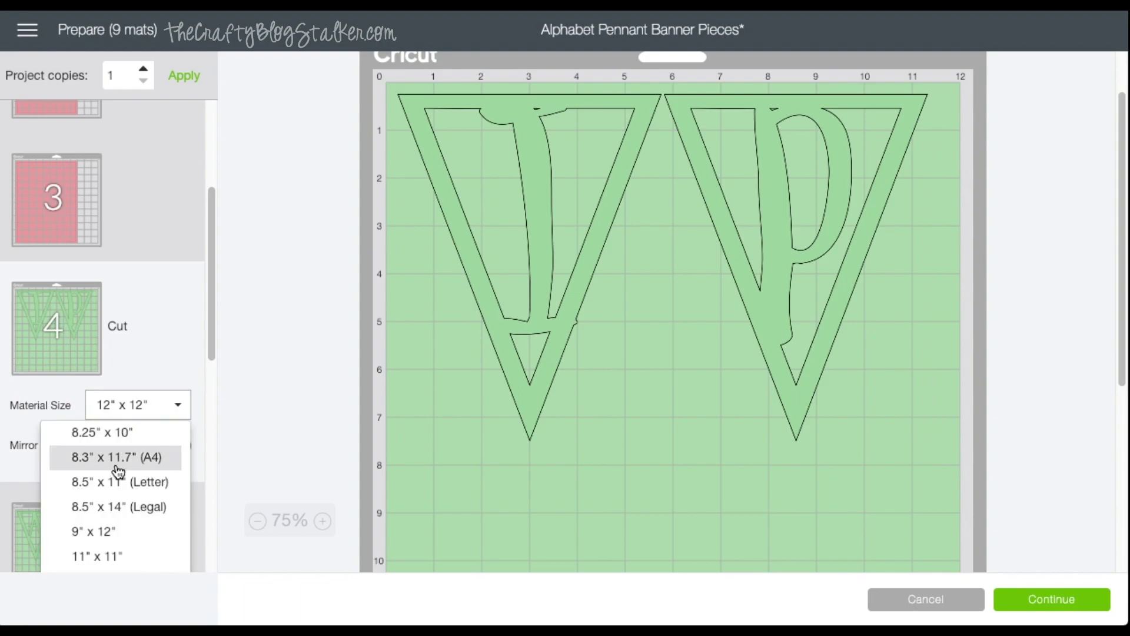
{"action": "left_click", "coordinate": [109, 535]}
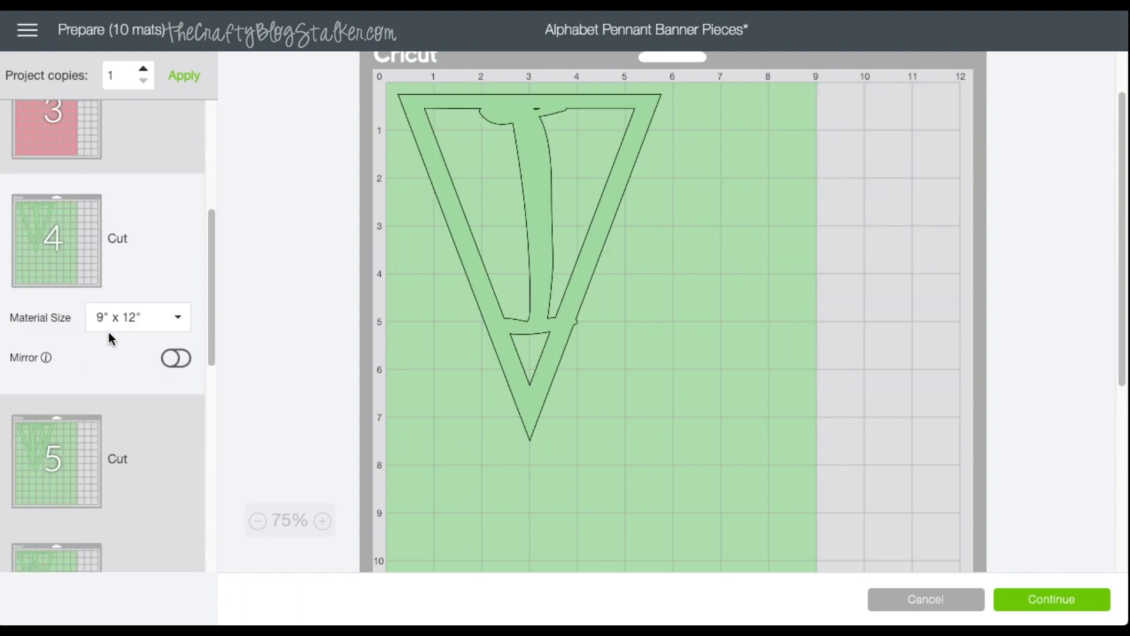
Step: Move the green A pennant from mat 6 to mat 4
{"action": "scroll", "coordinate": [108, 332], "scroll_direction": "down", "scroll_amount": 3}
{"action": "left_click", "coordinate": [58, 425]}
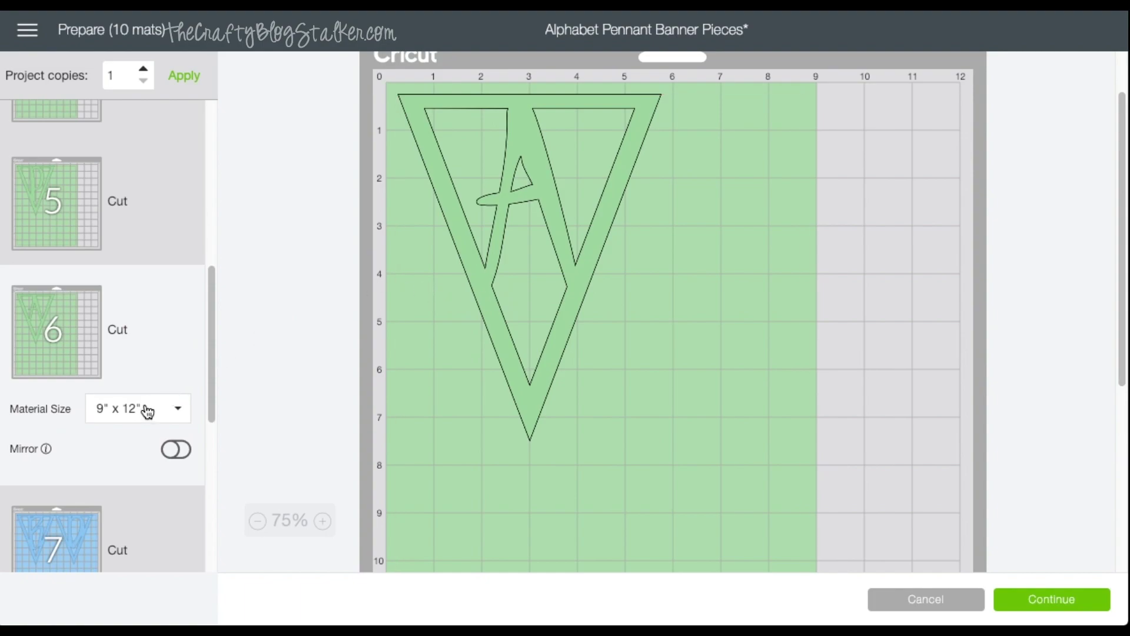
{"action": "left_click", "coordinate": [553, 256]}
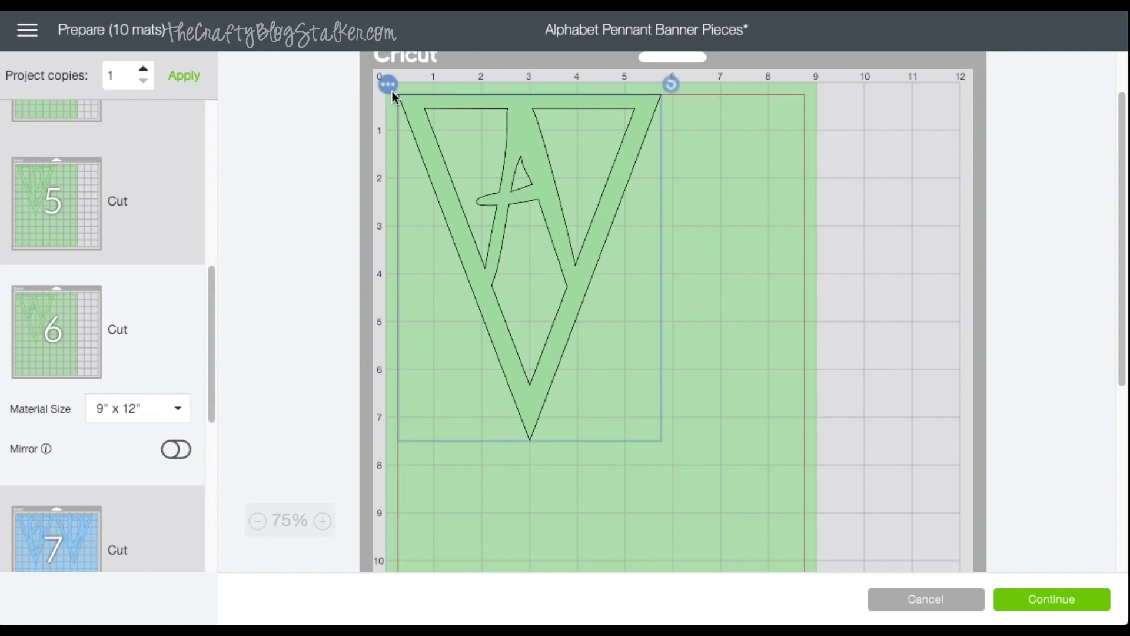
{"action": "left_click", "coordinate": [392, 90]}
{"action": "left_click", "coordinate": [389, 122]}
{"action": "left_click", "coordinate": [661, 176]}
{"action": "left_click", "coordinate": [877, 463]}
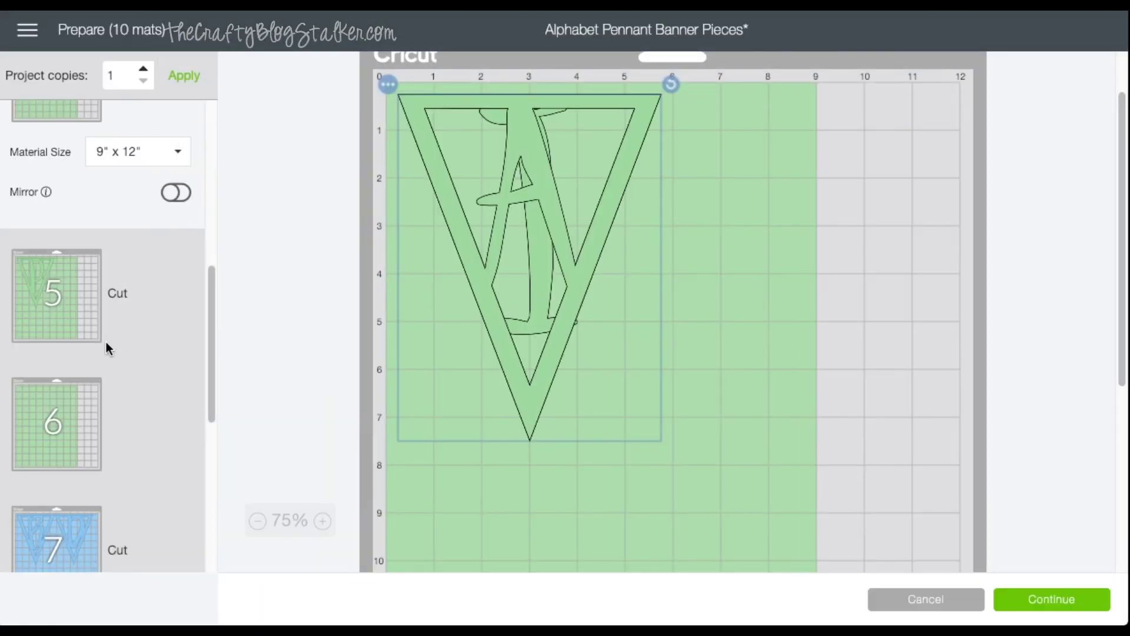
Step: Rotate the pennants on mat 4 sideways and stack them along the material's left edge, with I above A
{"action": "left_click_drag", "start_coordinate": [660, 86], "coordinate": [341, 142]}
{"action": "left_click_drag", "start_coordinate": [507, 288], "coordinate": [557, 235]}
{"action": "left_click", "coordinate": [507, 430]}
Step: Move the green P pennant from mat 5 to mat 6
{"action": "left_click", "coordinate": [43, 270]}
{"action": "left_click", "coordinate": [507, 194]}
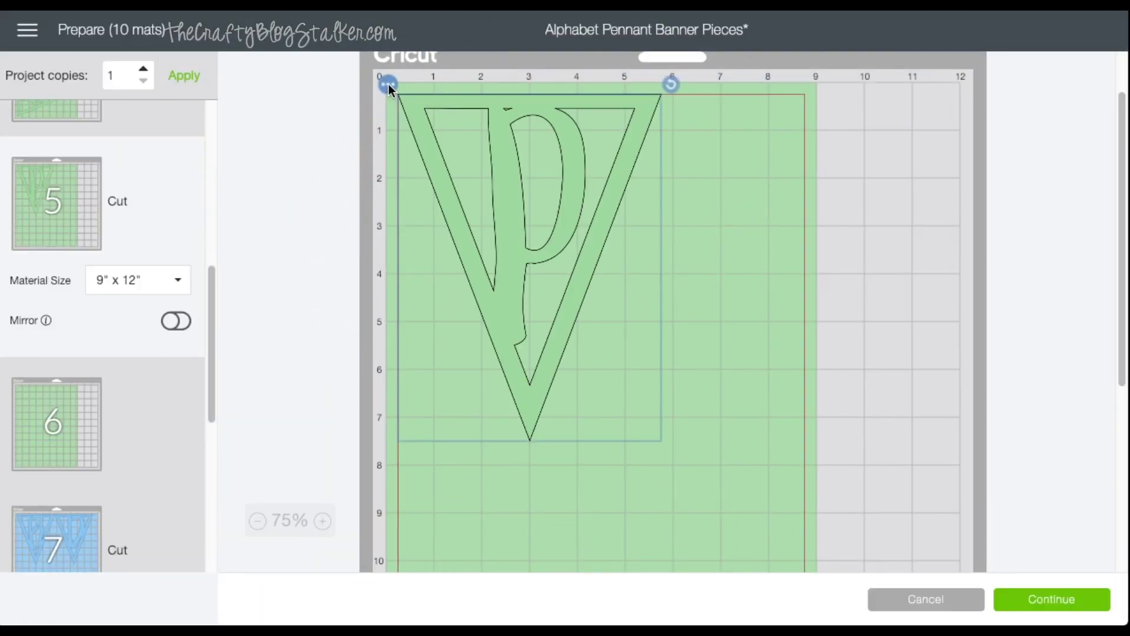
{"action": "left_click", "coordinate": [389, 86]}
{"action": "left_click", "coordinate": [389, 120]}
{"action": "left_click", "coordinate": [857, 203]}
{"action": "left_click", "coordinate": [878, 462]}
Step: Move the green P pennant to mat 4, rotate it to point left, and nest it between the I and A pennants
{"action": "left_click", "coordinate": [389, 85]}
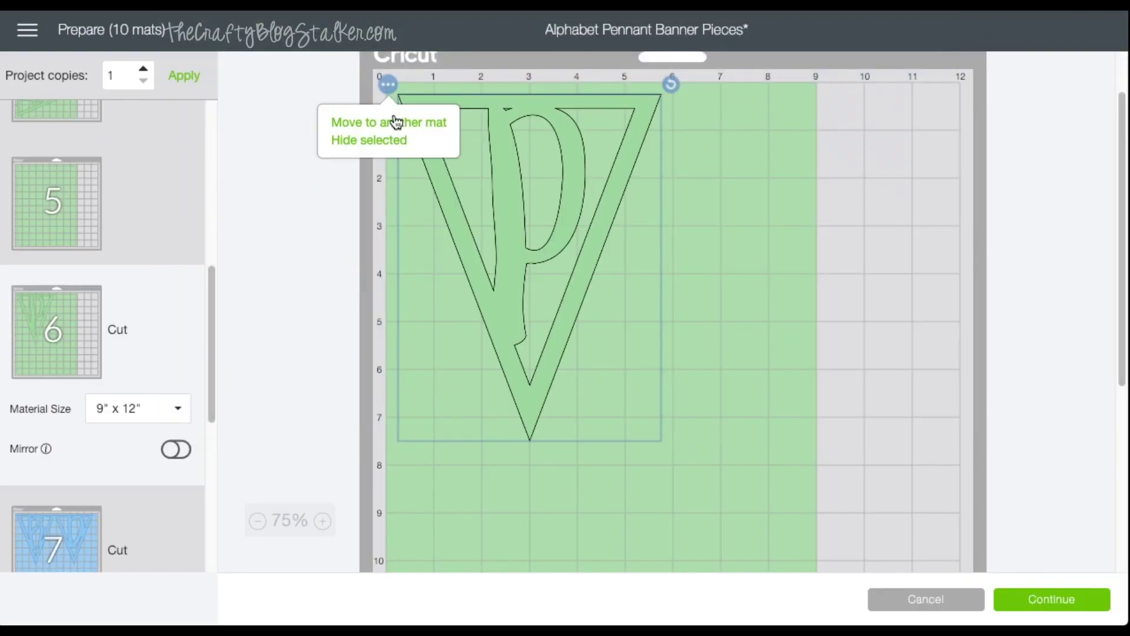
{"action": "left_click", "coordinate": [389, 120]}
{"action": "left_click", "coordinate": [645, 203]}
{"action": "left_click", "coordinate": [877, 462]}
{"action": "left_click_drag", "start_coordinate": [671, 84], "coordinate": [708, 412]}
{"action": "left_click_drag", "start_coordinate": [651, 350], "coordinate": [748, 443]}
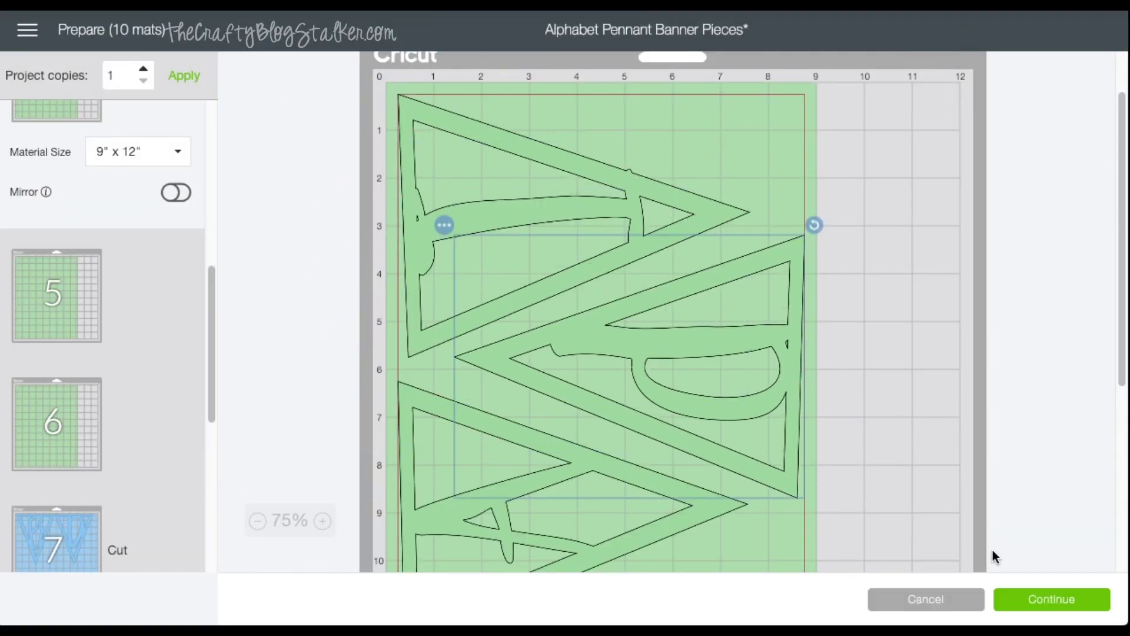
Step: Set the material size of the blue mat 7 to 9" x 12" and rotate its B pennant to point right
{"action": "scroll", "coordinate": [108, 336], "scroll_direction": "down", "scroll_amount": 4}
{"action": "left_click", "coordinate": [46, 294]}
{"action": "left_click", "coordinate": [178, 387]}
{"action": "left_click", "coordinate": [107, 511]}
{"action": "left_click", "coordinate": [577, 253]}
{"action": "left_click_drag", "start_coordinate": [671, 85], "coordinate": [520, 285]}
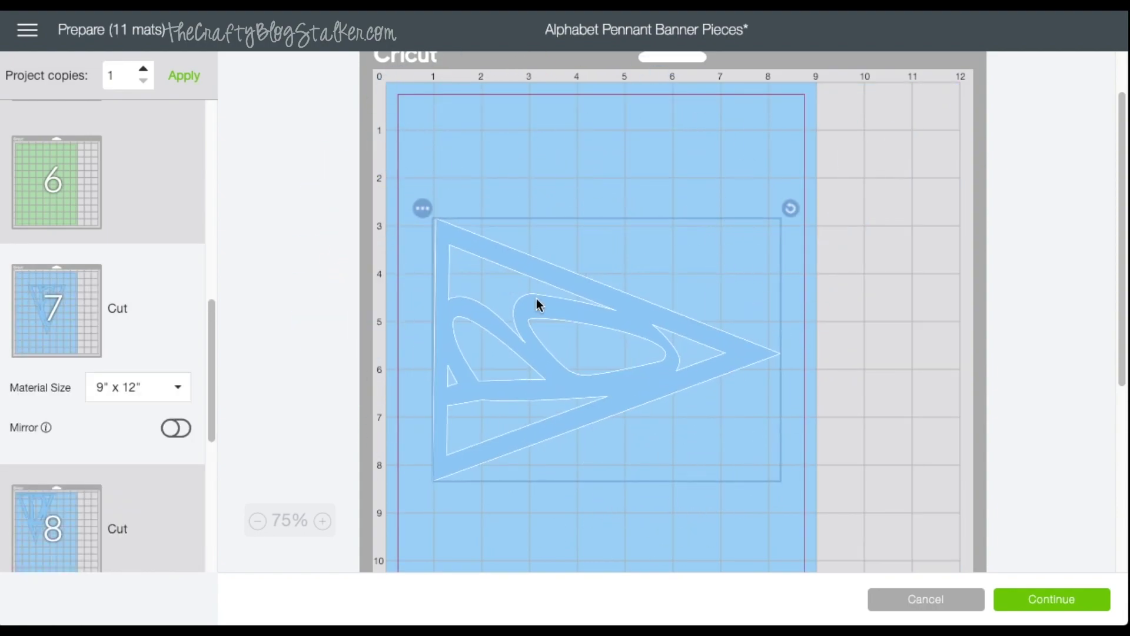
Step: Move the D pennant from mat 8 to mat 7, rotate it to point left, and nest it against the B pennant
{"action": "left_click", "coordinate": [18, 529]}
{"action": "left_click", "coordinate": [388, 84]}
{"action": "left_click", "coordinate": [429, 109]}
{"action": "left_click", "coordinate": [205, 383]}
{"action": "left_click", "coordinate": [892, 464]}
{"action": "left_click_drag", "start_coordinate": [535, 341], "coordinate": [674, 504]}
{"action": "left_click_drag", "start_coordinate": [800, 251], "coordinate": [765, 253]}
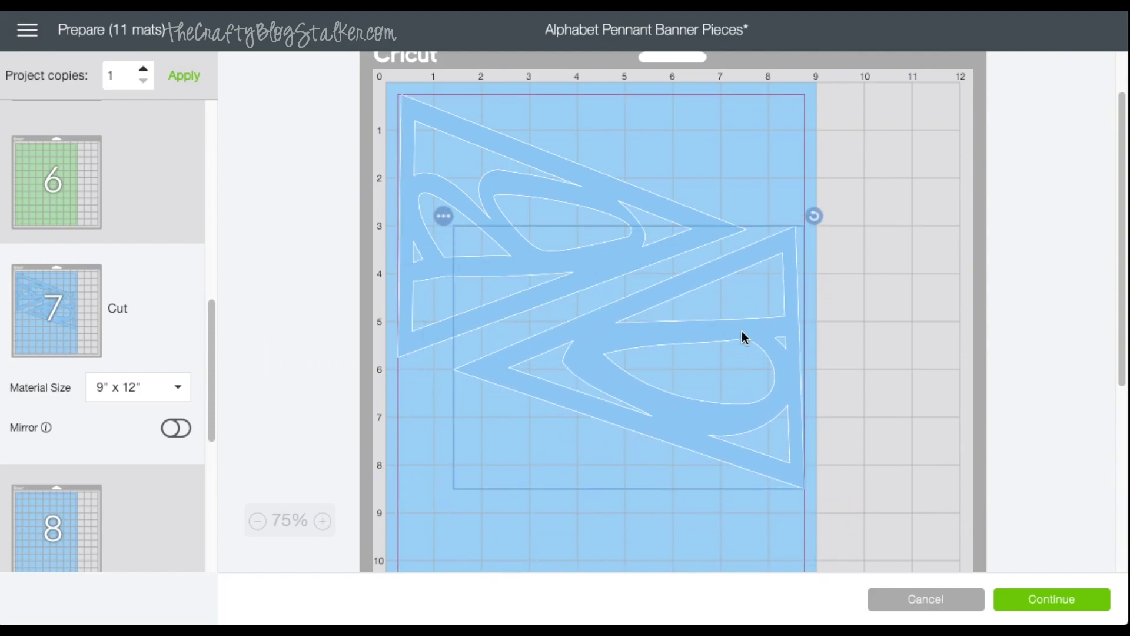
Step: Set the material size of mat 9 to 9" x 12" and place its P pennant sideways in the material's upper-left corner
{"action": "scroll", "coordinate": [73, 311], "scroll_direction": "down", "scroll_amount": 4}
{"action": "left_click", "coordinate": [65, 442]}
{"action": "left_click", "coordinate": [177, 368]}
{"action": "left_click", "coordinate": [127, 494]}
{"action": "left_click_drag", "start_coordinate": [530, 188], "coordinate": [577, 222]}
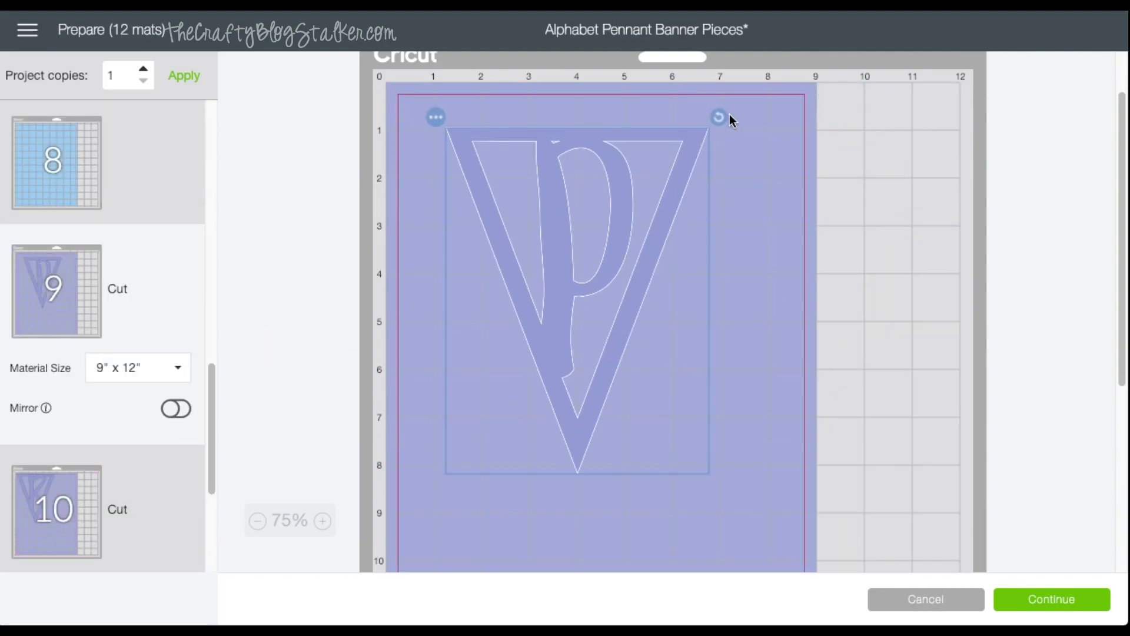
{"action": "left_click_drag", "start_coordinate": [716, 120], "coordinate": [398, 159]}
{"action": "left_click_drag", "start_coordinate": [442, 233], "coordinate": [437, 159]}
Step: Move the R pennant from mat 10 to mat 9, rotate it to point right, and place it below the P pennant
{"action": "left_click", "coordinate": [43, 521]}
{"action": "left_click", "coordinate": [386, 83]}
{"action": "left_click", "coordinate": [384, 118]}
{"action": "left_click", "coordinate": [434, 340]}
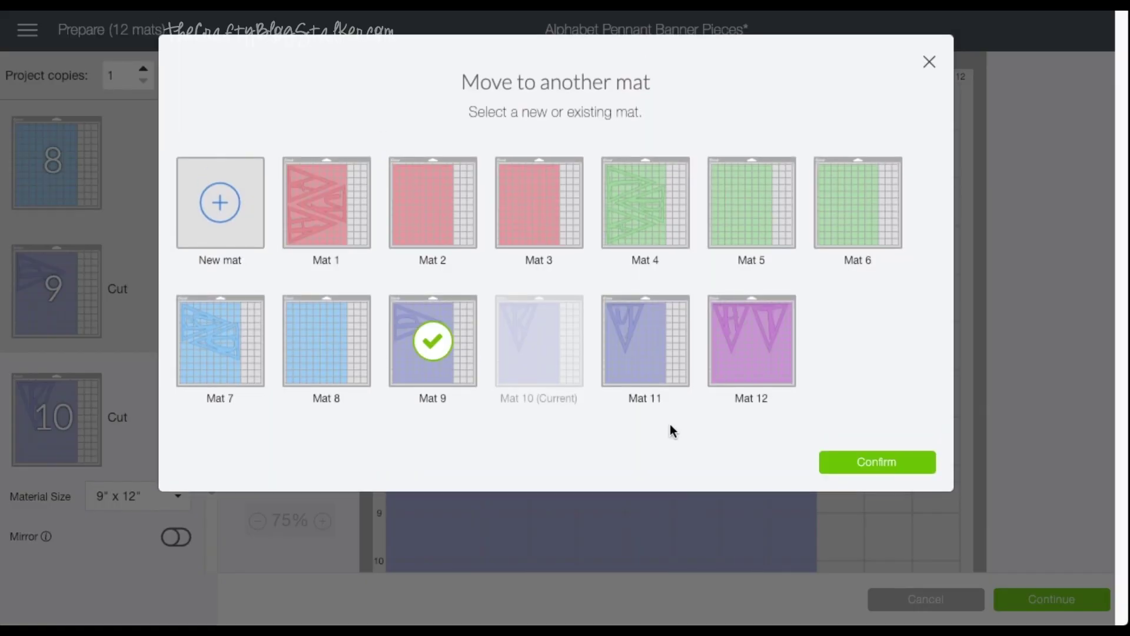
{"action": "left_click", "coordinate": [876, 462]}
{"action": "left_click_drag", "start_coordinate": [756, 193], "coordinate": [429, 235]}
{"action": "left_click_drag", "start_coordinate": [470, 353], "coordinate": [471, 479]}
Step: Move the Y pennant from mat 11 to mat 9, rotate it to point left, and nest it between the P and R pennants
{"action": "scroll", "coordinate": [152, 404], "scroll_direction": "down", "scroll_amount": 5}
{"action": "left_click", "coordinate": [56, 365]}
{"action": "left_click", "coordinate": [535, 189]}
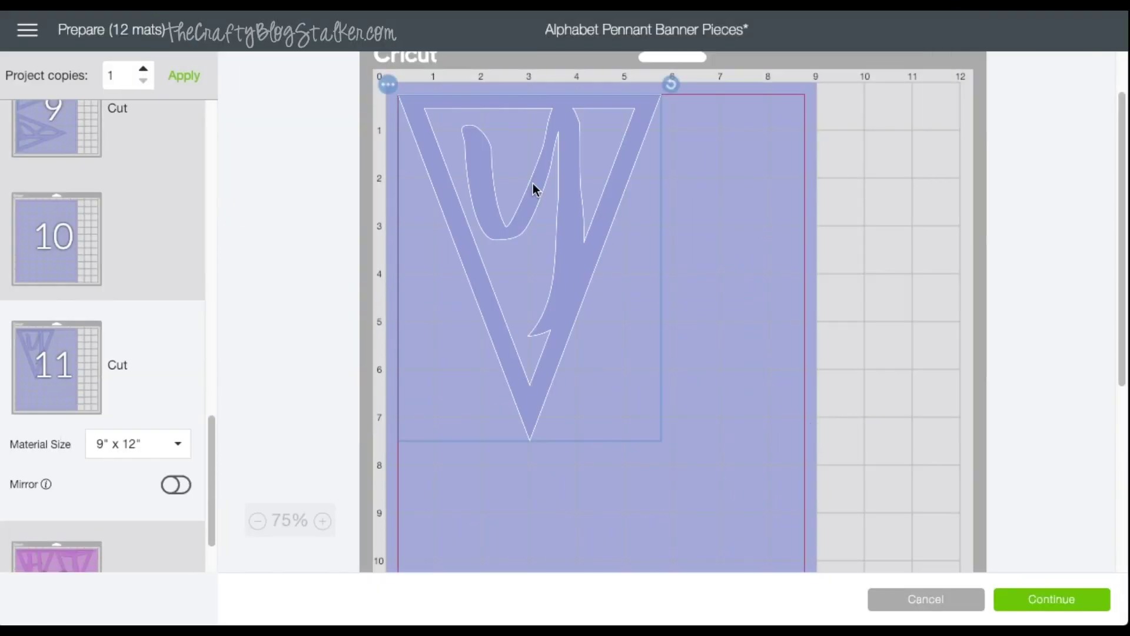
{"action": "left_click", "coordinate": [387, 83]}
{"action": "left_click", "coordinate": [384, 118]}
{"action": "left_click", "coordinate": [432, 342]}
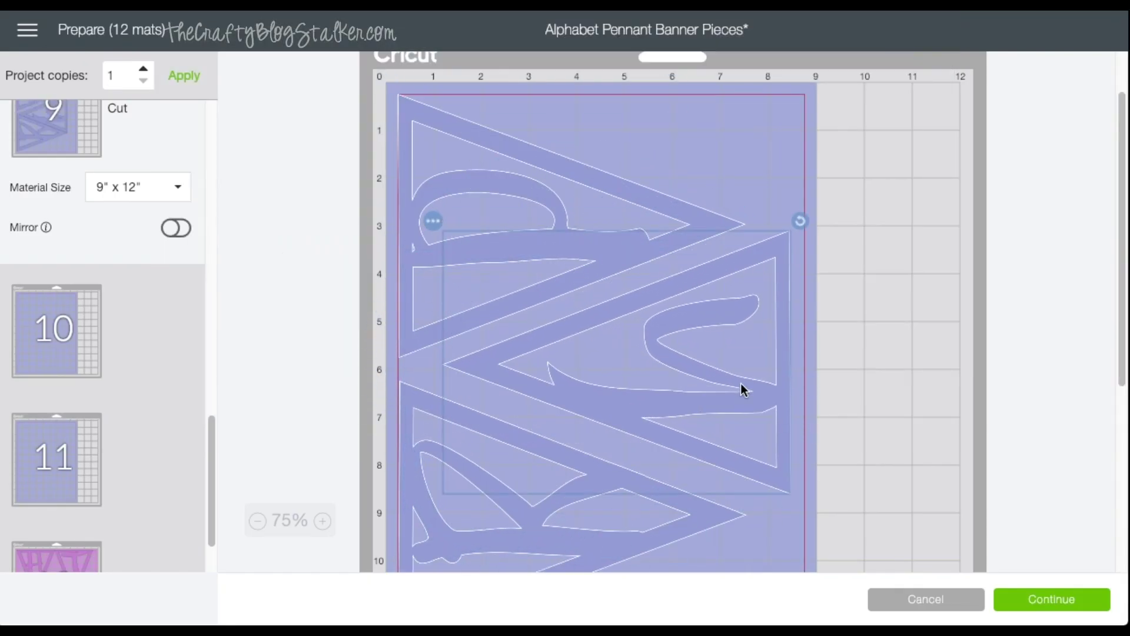
Step: Set the material size of the purple mat 12 to 9" x 12" and place its H pennant sideways in the material's upper-left corner
{"action": "left_click", "coordinate": [56, 556]}
{"action": "left_click", "coordinate": [122, 505]}
{"action": "left_click", "coordinate": [97, 408]}
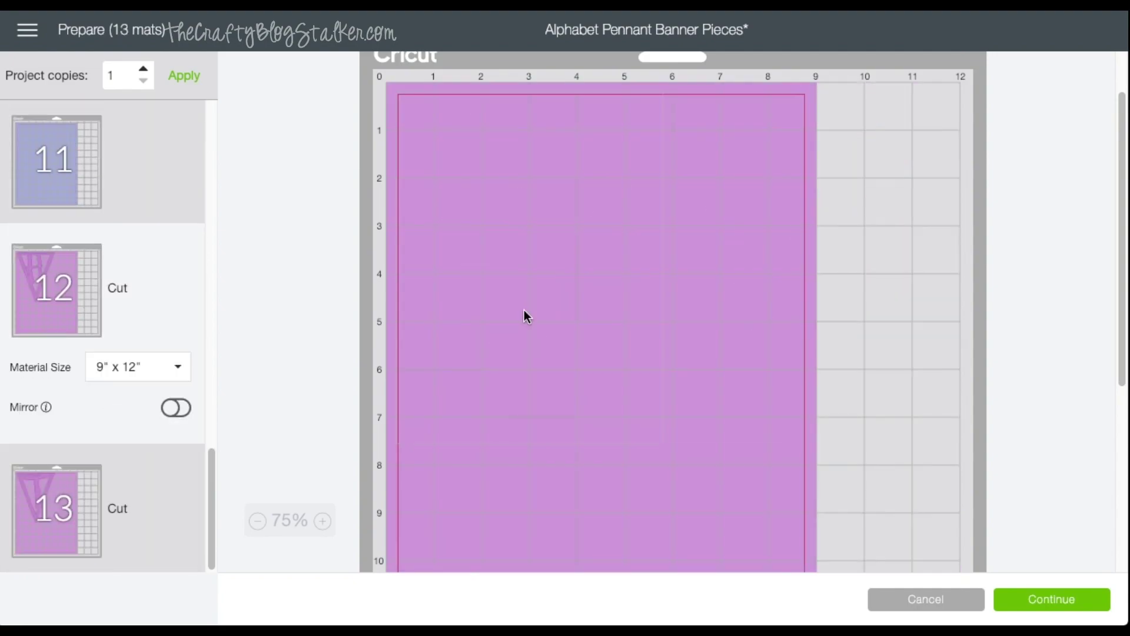
{"action": "left_click_drag", "start_coordinate": [652, 98], "coordinate": [729, 174]}
Step: Move the T pennant from mat 13 to mat 12, rotate it to point left, and nest it against the H pennant
{"action": "left_click", "coordinate": [89, 496]}
{"action": "left_click", "coordinate": [386, 83]}
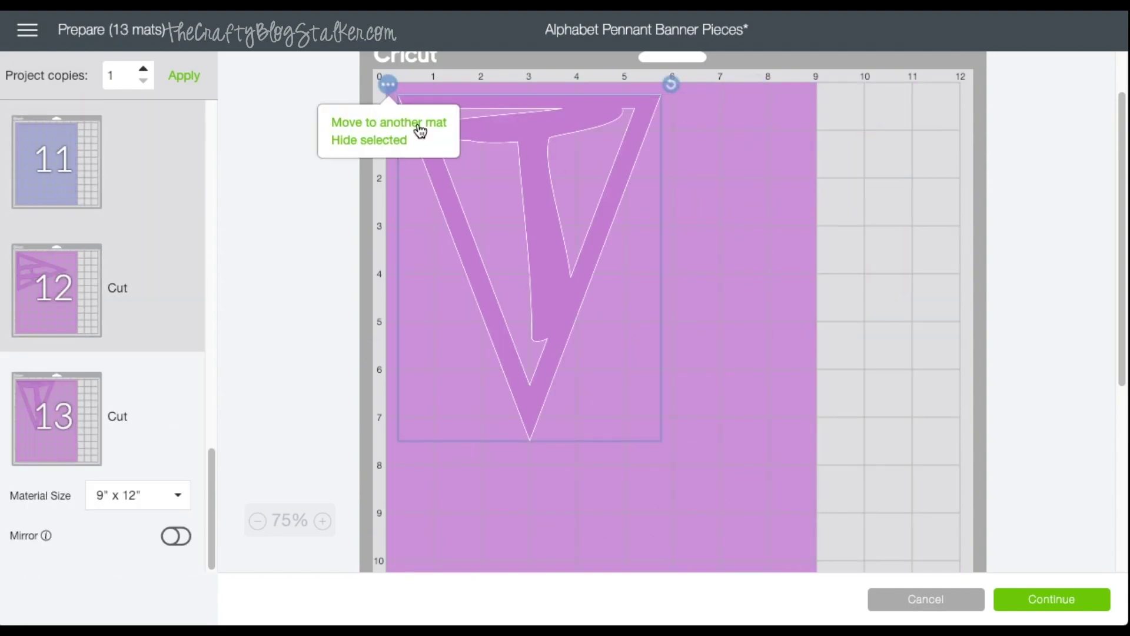
{"action": "left_click", "coordinate": [416, 126]}
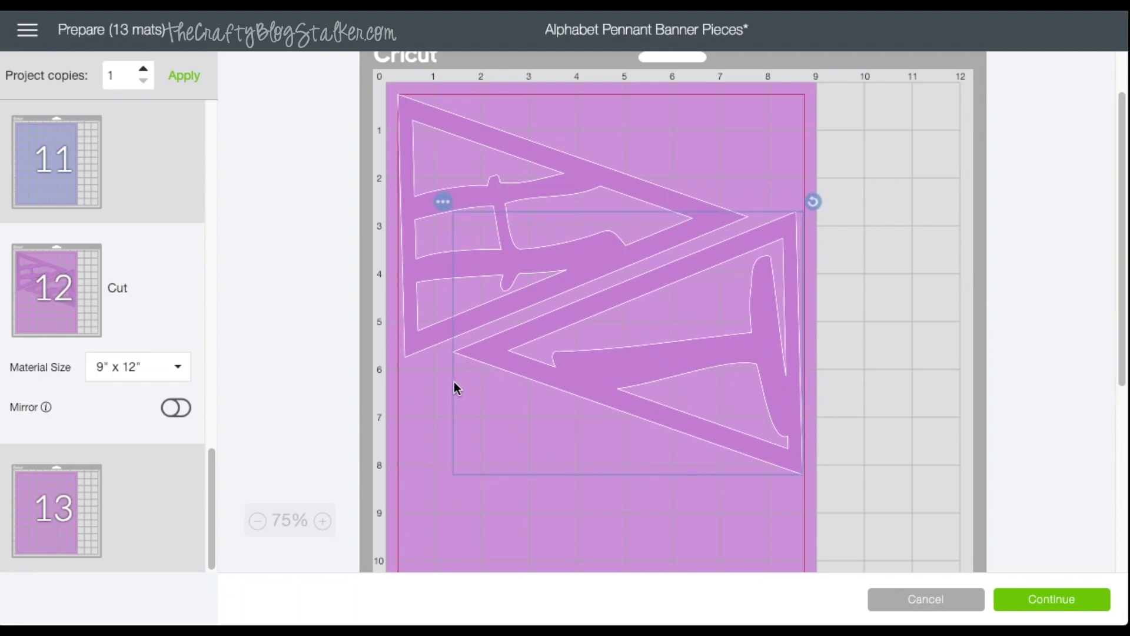
{"action": "scroll", "coordinate": [103, 522], "scroll_direction": "up", "scroll_amount": 3}
{"action": "scroll", "coordinate": [104, 528], "scroll_direction": "up", "scroll_amount": 1}
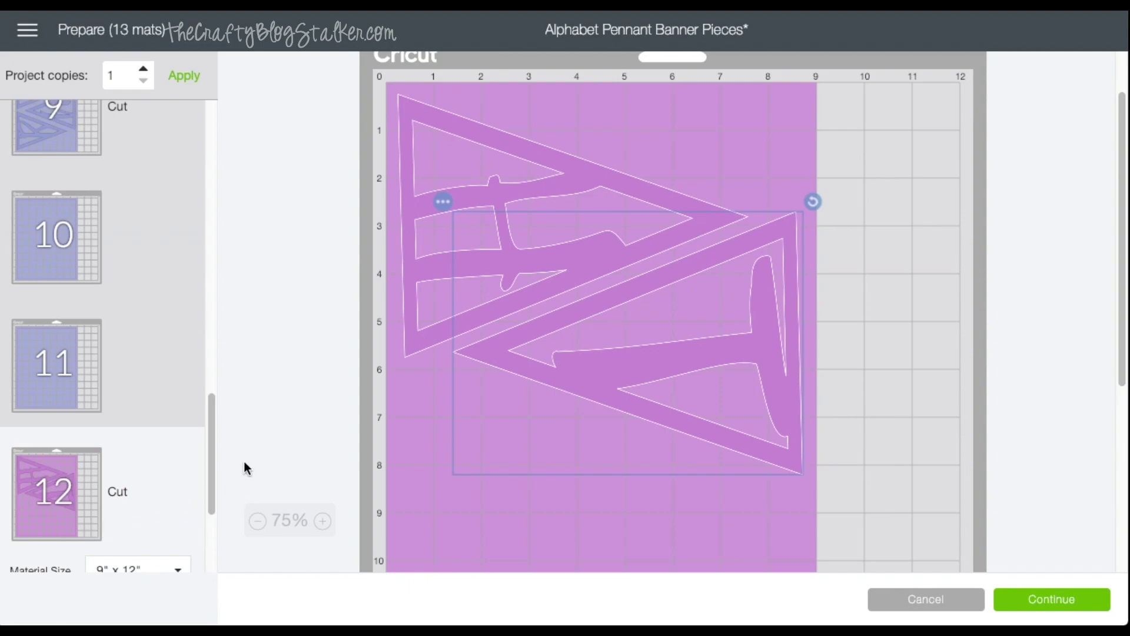
Step: Check the nested pennants on the purple mat 12, accept the mat layouts and proceed to the cutting setup
{"action": "scroll", "coordinate": [540, 349], "scroll_direction": "up", "scroll_amount": 1}
{"action": "scroll", "coordinate": [539, 347], "scroll_direction": "down", "scroll_amount": 6}
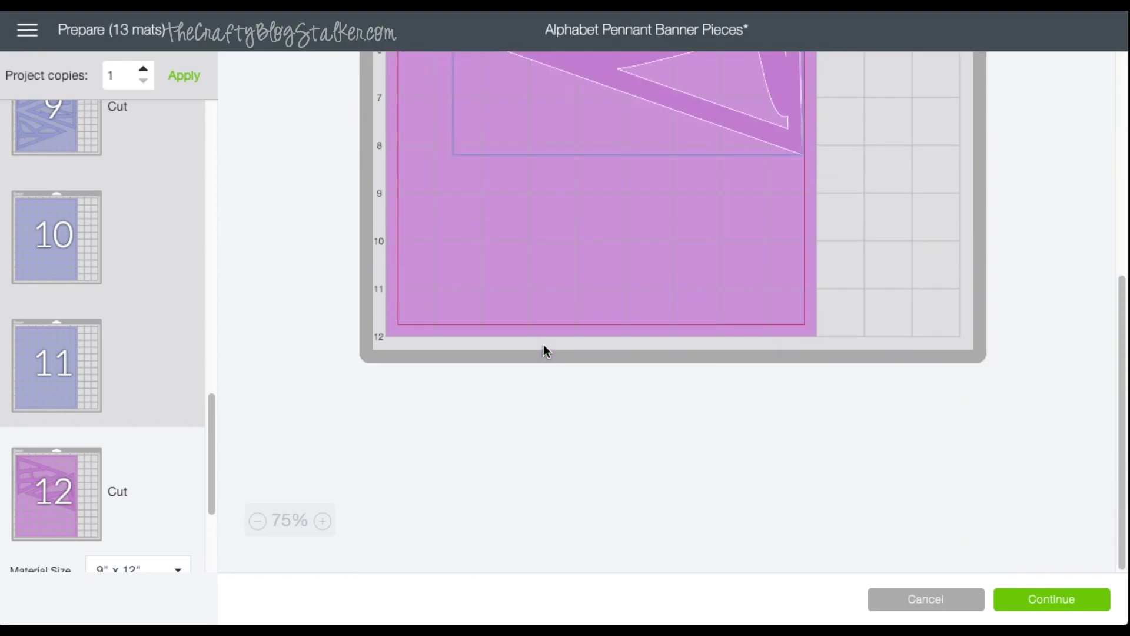
{"action": "scroll", "coordinate": [545, 351], "scroll_direction": "up", "scroll_amount": 6}
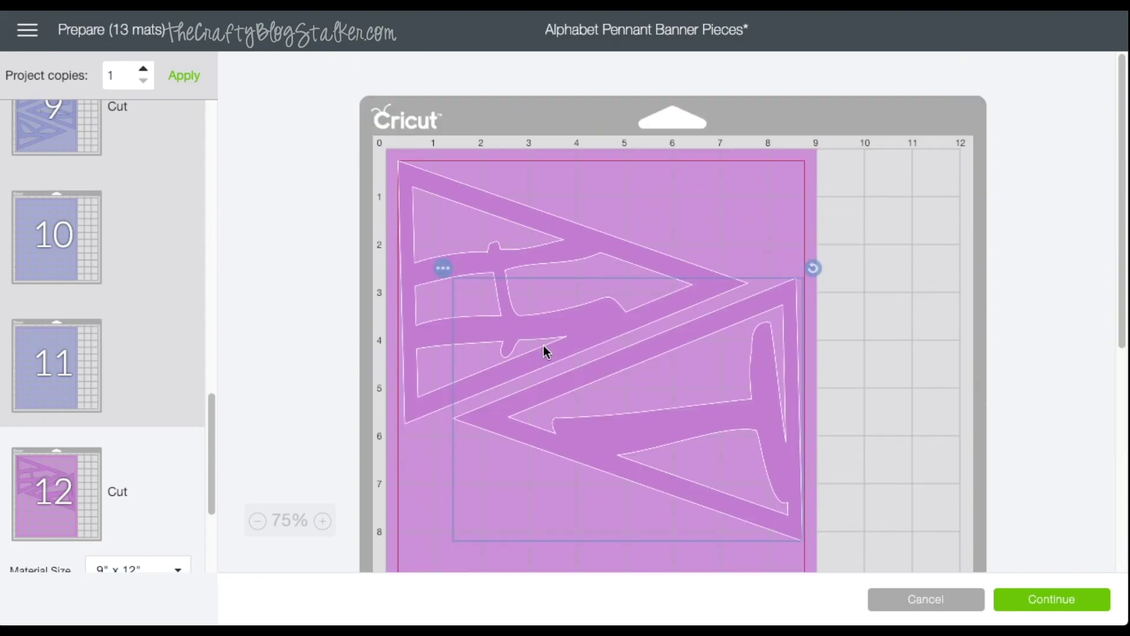
{"action": "scroll", "coordinate": [422, 367], "scroll_direction": "down", "scroll_amount": 1}
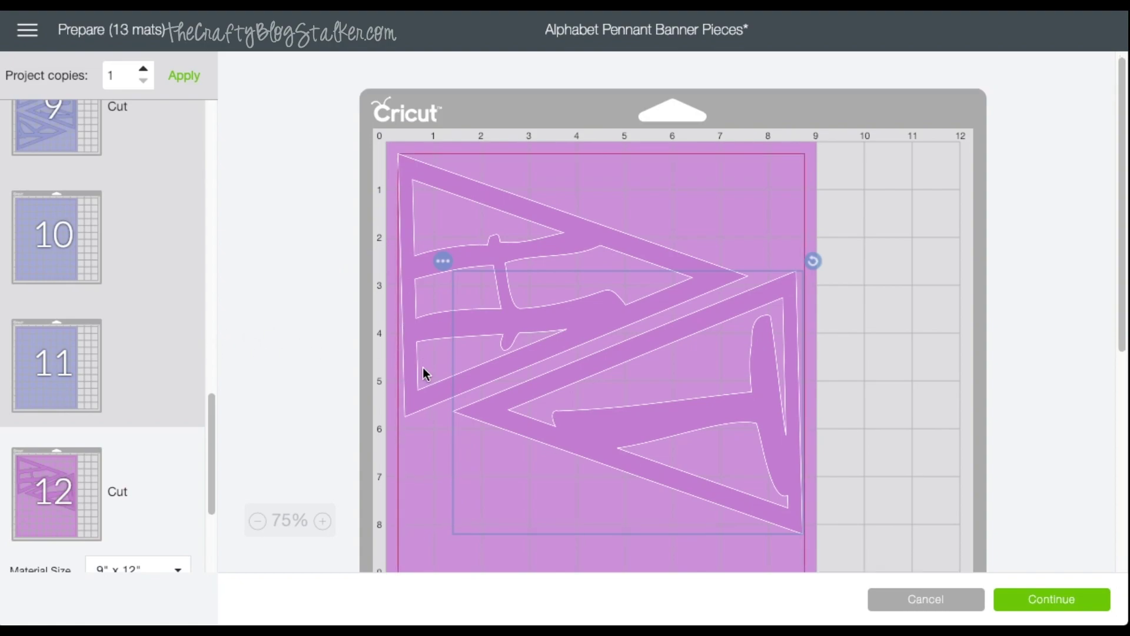
{"action": "scroll", "coordinate": [422, 368], "scroll_direction": "down", "scroll_amount": 1}
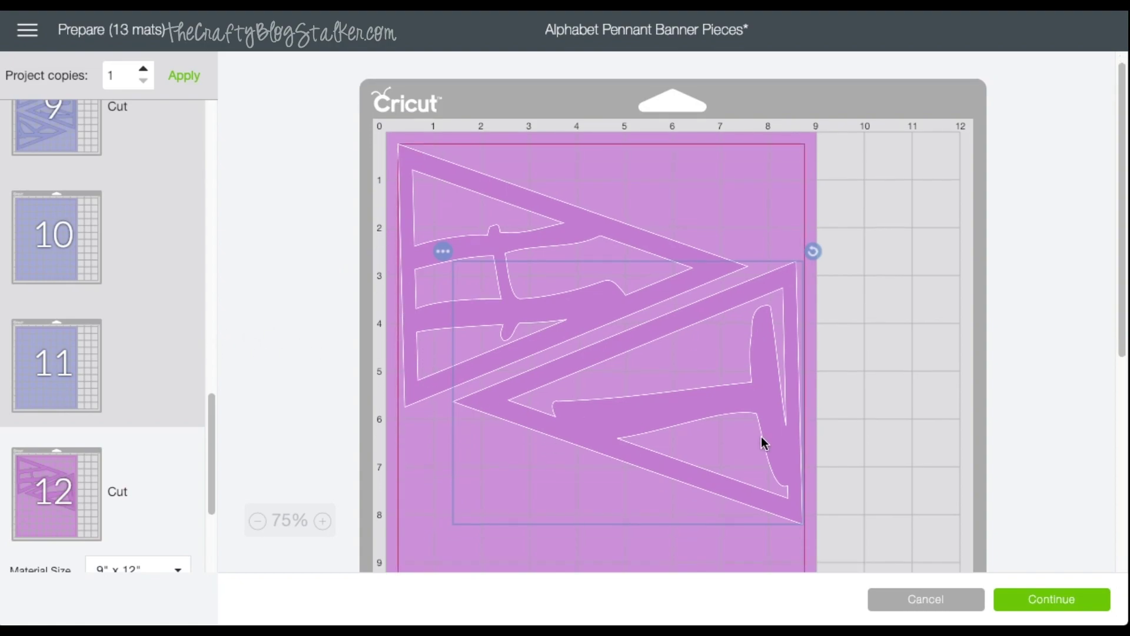
{"action": "left_click", "coordinate": [1052, 599]}
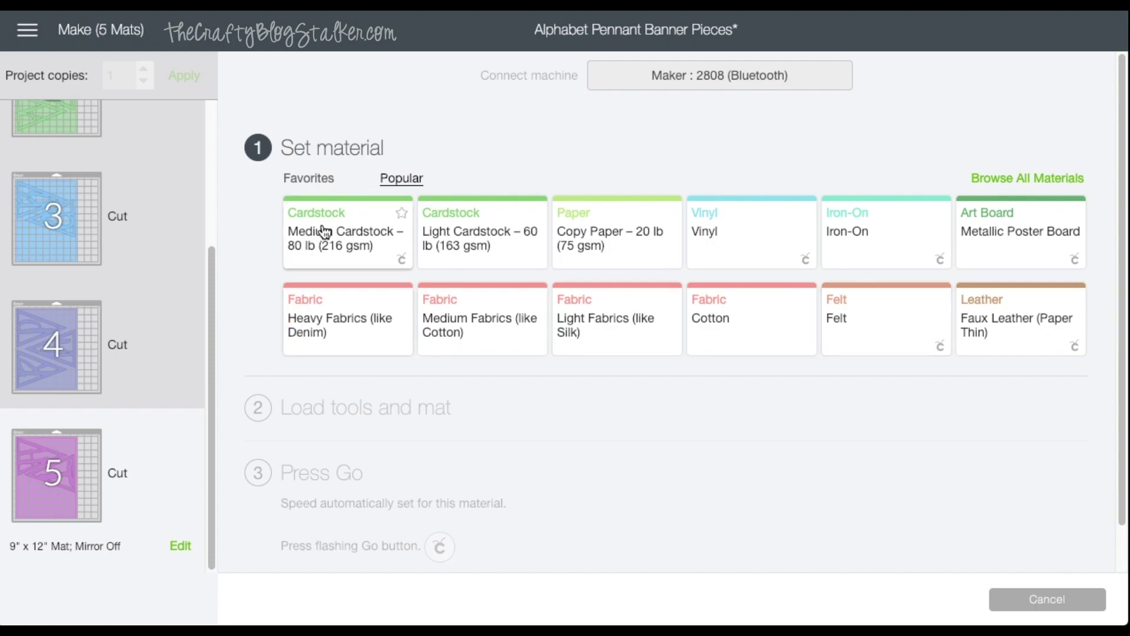
Step: Search the full materials list for "felt" and set the cutting material to Felt
{"action": "left_click", "coordinate": [1060, 178]}
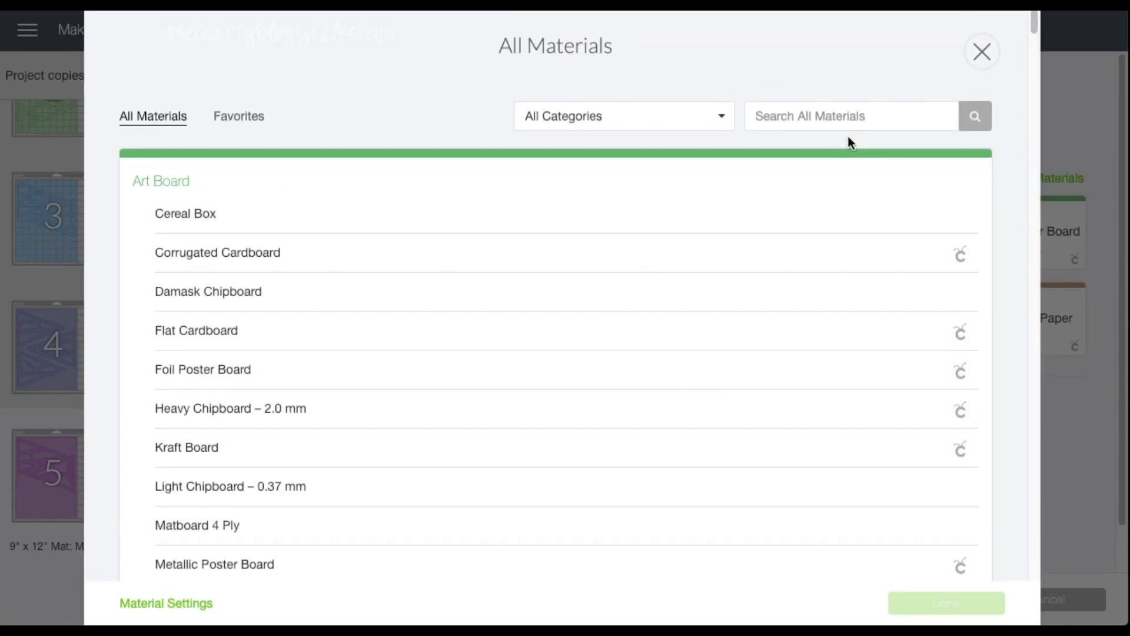
{"action": "left_click", "coordinate": [798, 119]}
{"action": "type", "text": "felt"}
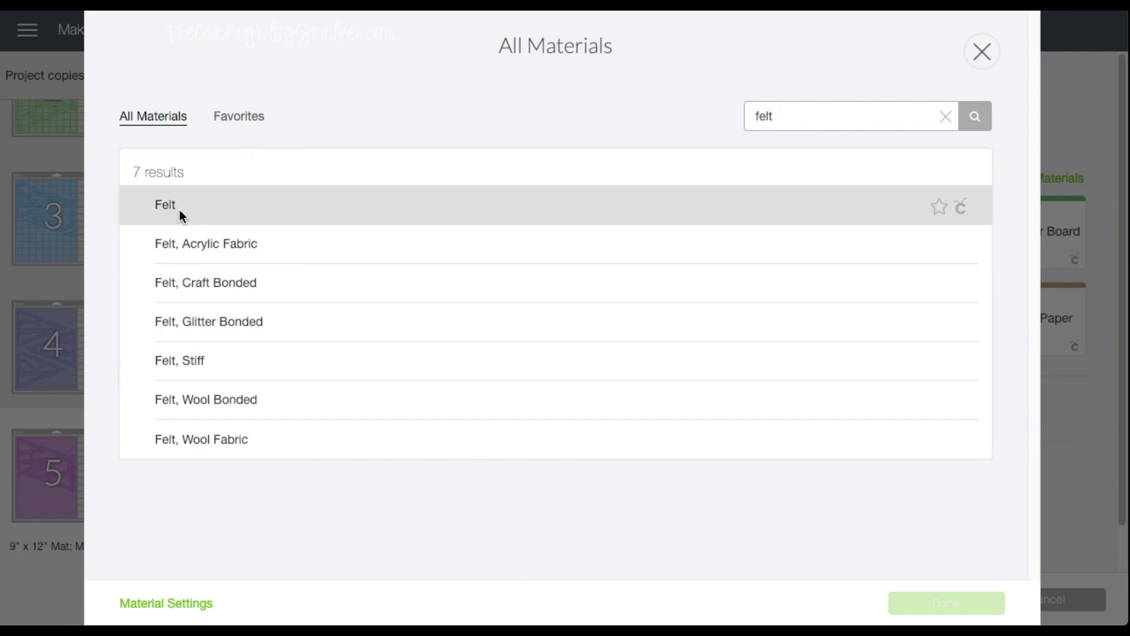
{"action": "left_click", "coordinate": [179, 210]}
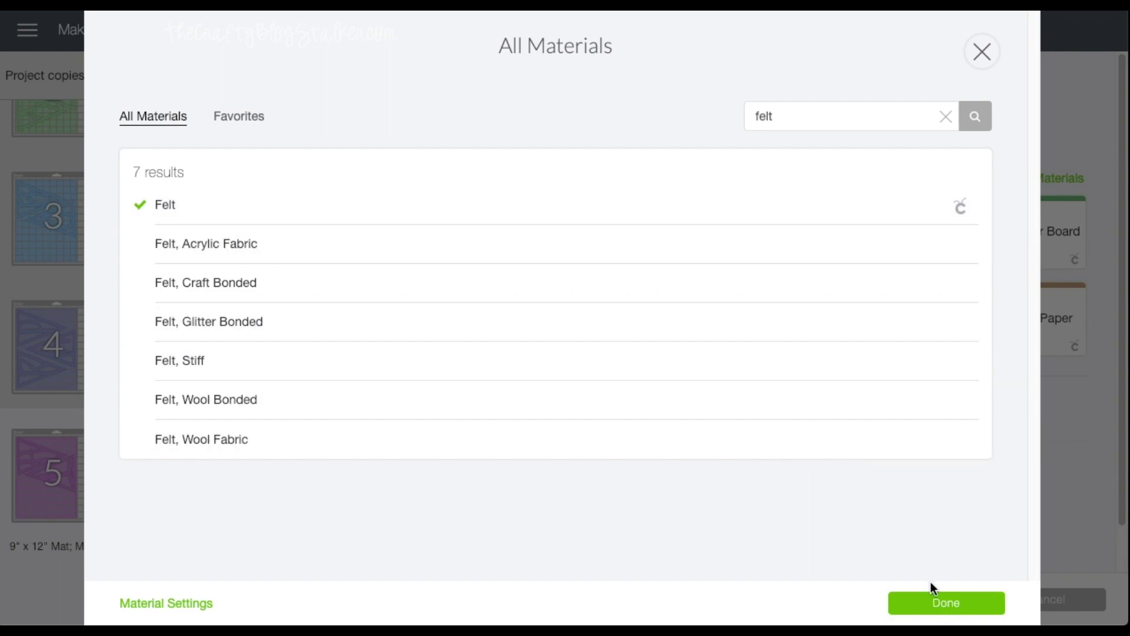
{"action": "left_click", "coordinate": [928, 605]}
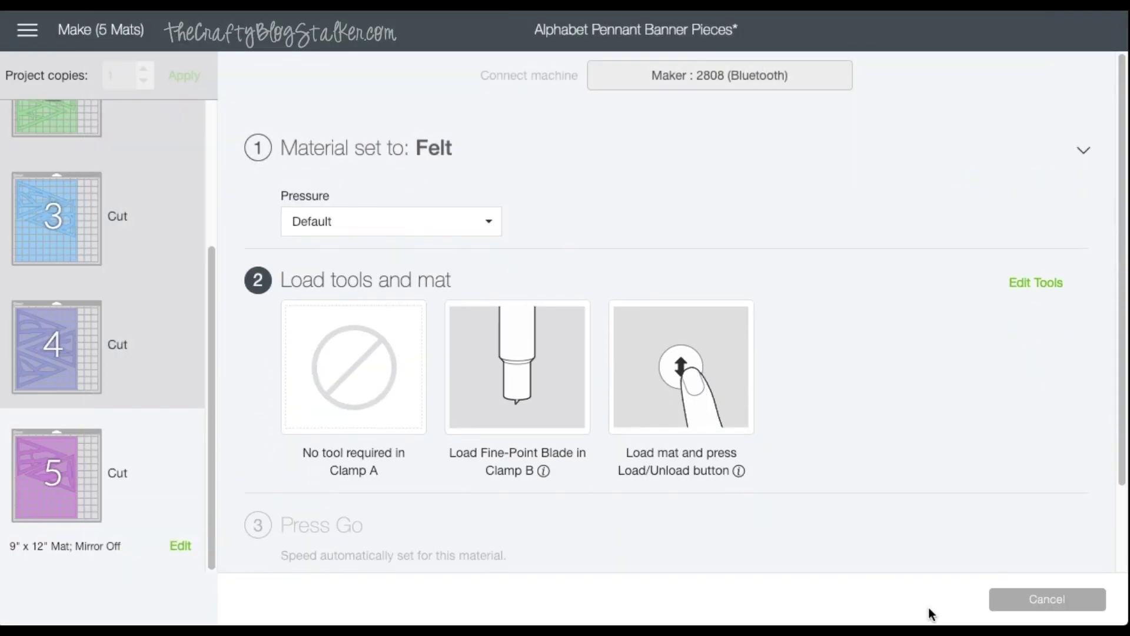
Step: Set the cut pressure to More and change the cutting tool to the Rotary Blade
{"action": "left_click", "coordinate": [355, 222]}
{"action": "left_click", "coordinate": [356, 257]}
{"action": "left_click", "coordinate": [1040, 287]}
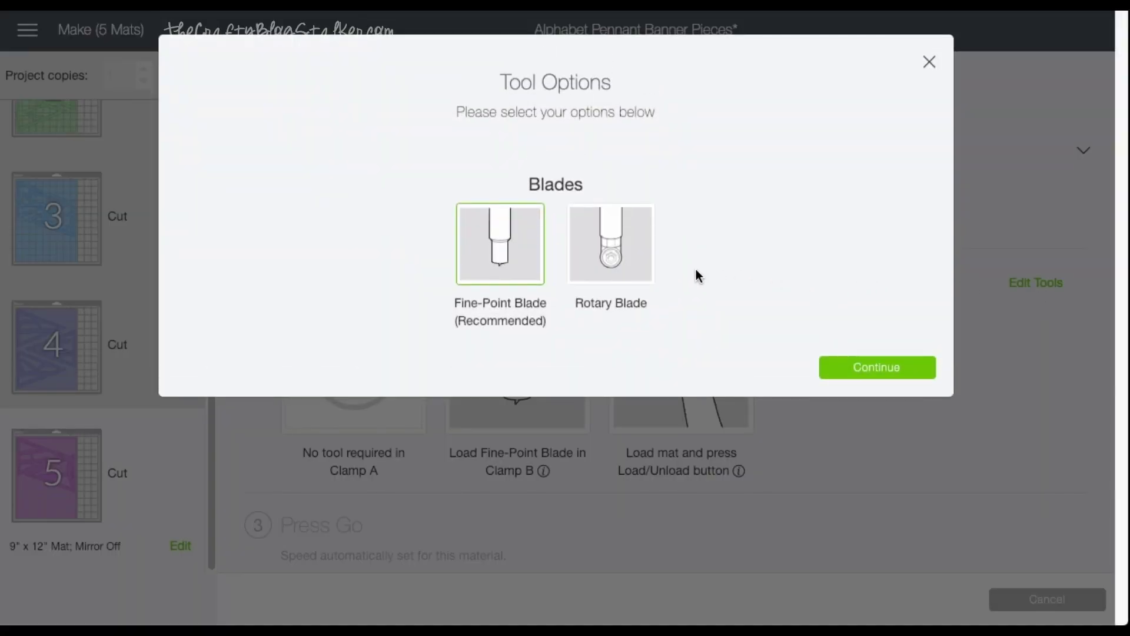
{"action": "left_click", "coordinate": [631, 246]}
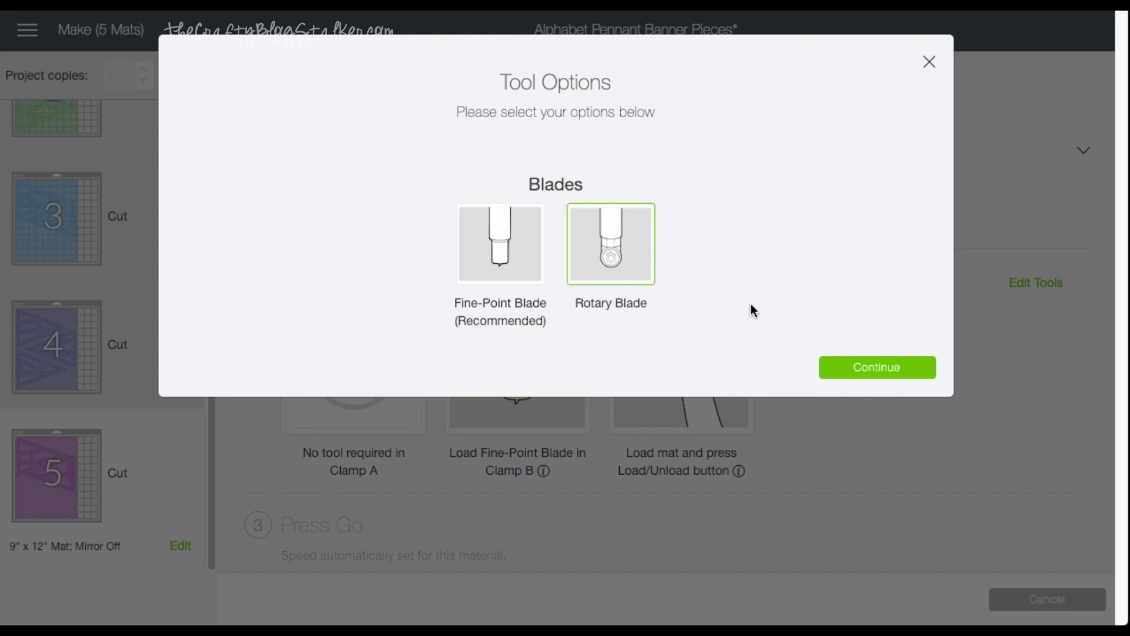
{"action": "left_click", "coordinate": [896, 370]}
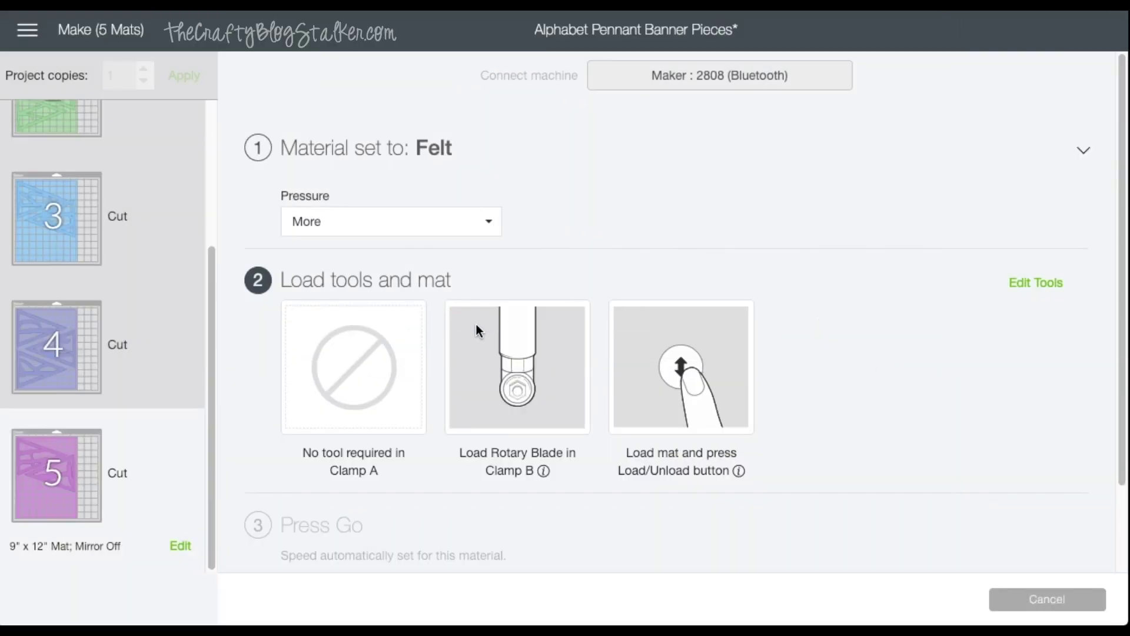
{"action": "scroll", "coordinate": [476, 324], "scroll_direction": "down", "scroll_amount": 1}
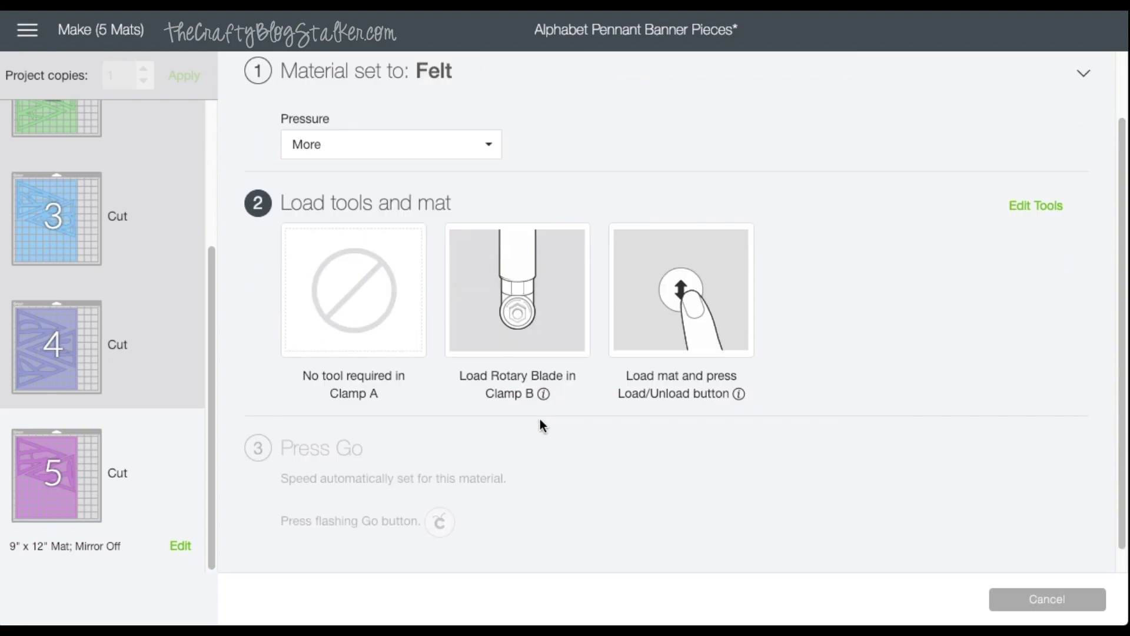
{"action": "scroll", "coordinate": [543, 425], "scroll_direction": "down", "scroll_amount": 1}
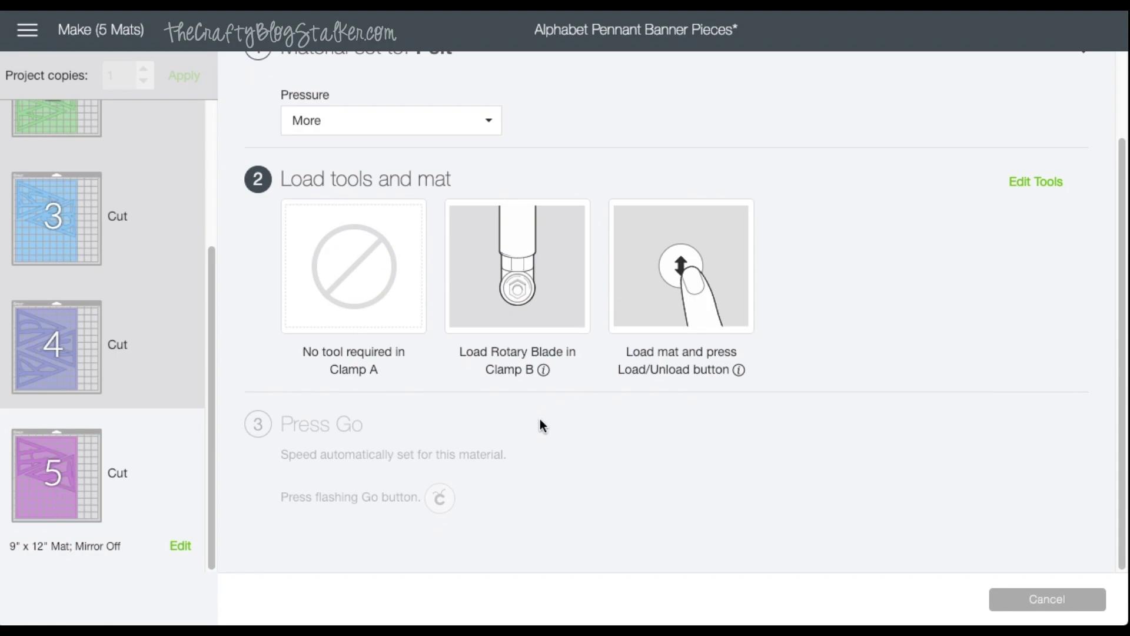